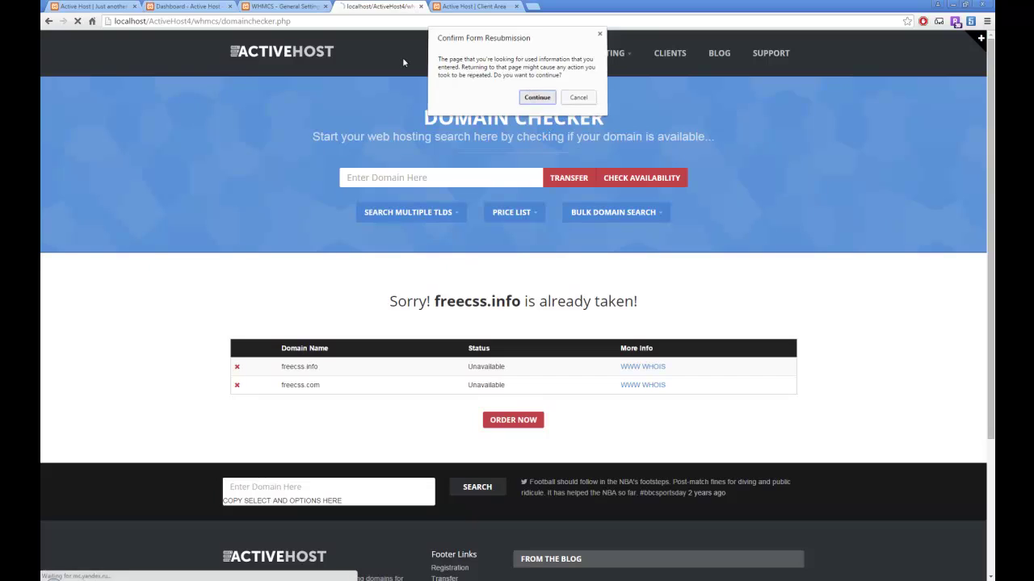
# - Reload the WHMCS client area page and look over the WHMCS General Settings
pyautogui.click(291, 7)
pyautogui.click(459, 7)
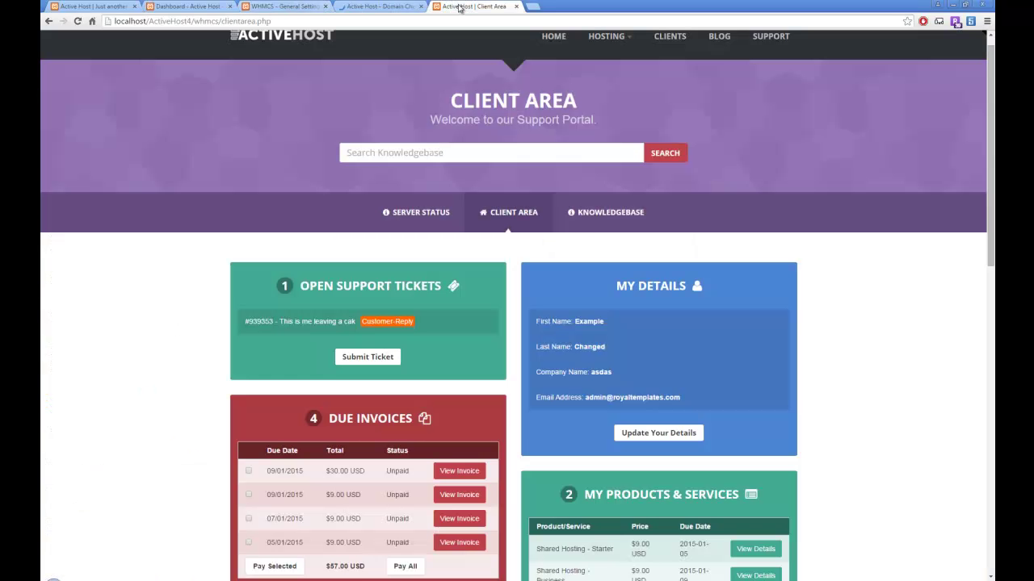
pyautogui.click(78, 21)
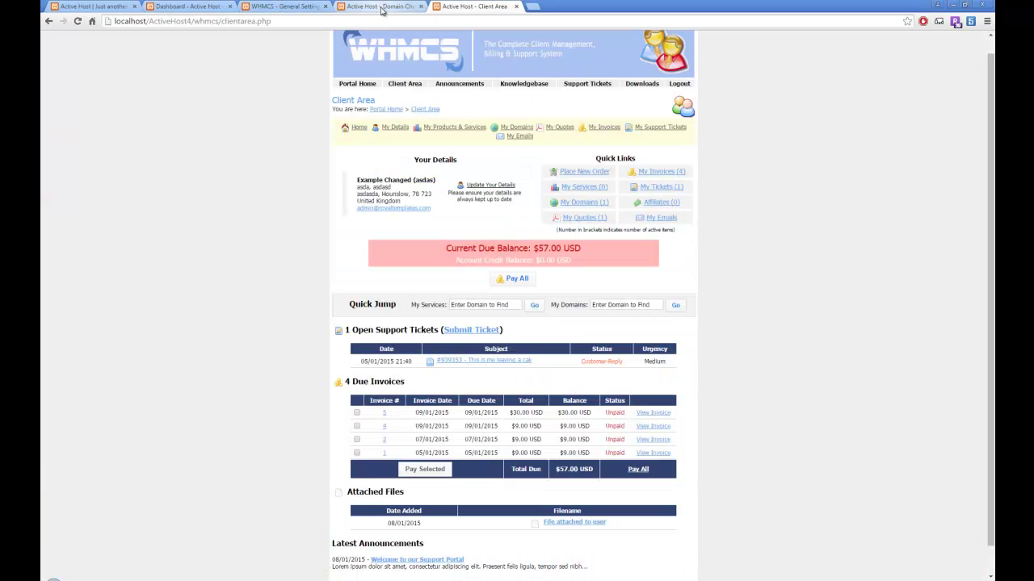
pyautogui.click(303, 7)
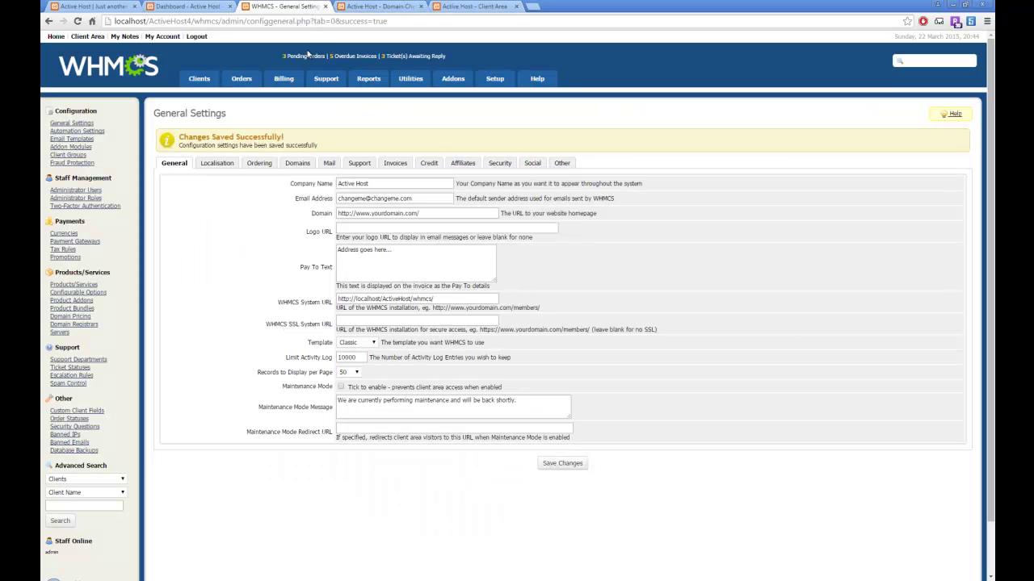
# - Compare the ActiveHost4 installation folder in File Explorer with the WordPress home page and the WHMCS domain checker
pyautogui.click(68, 8)
pyautogui.hotkey('alt', 'Tab')
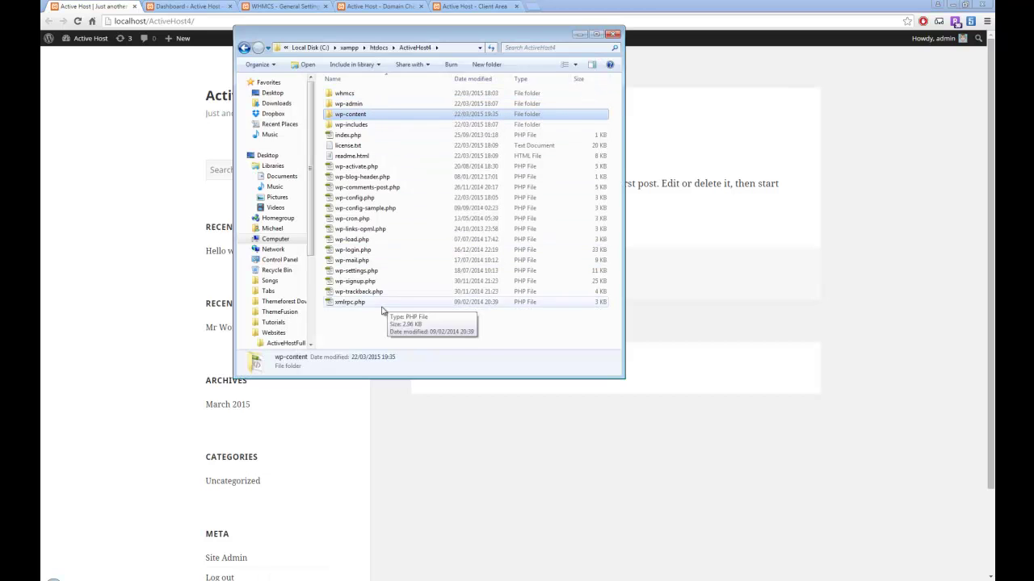
pyautogui.moveTo(372, 327); pyautogui.dragTo(425, 330)
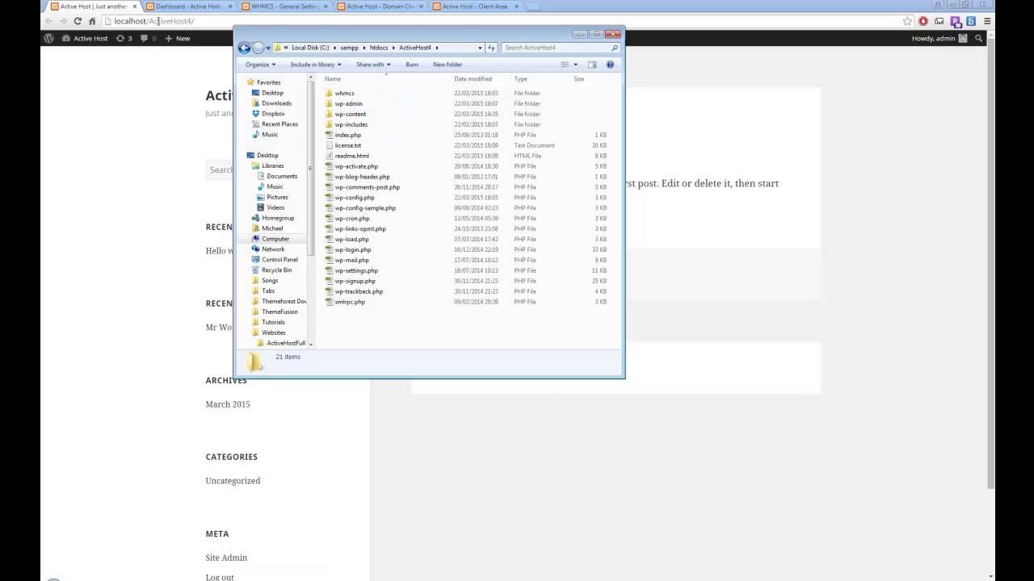
pyautogui.click(371, 8)
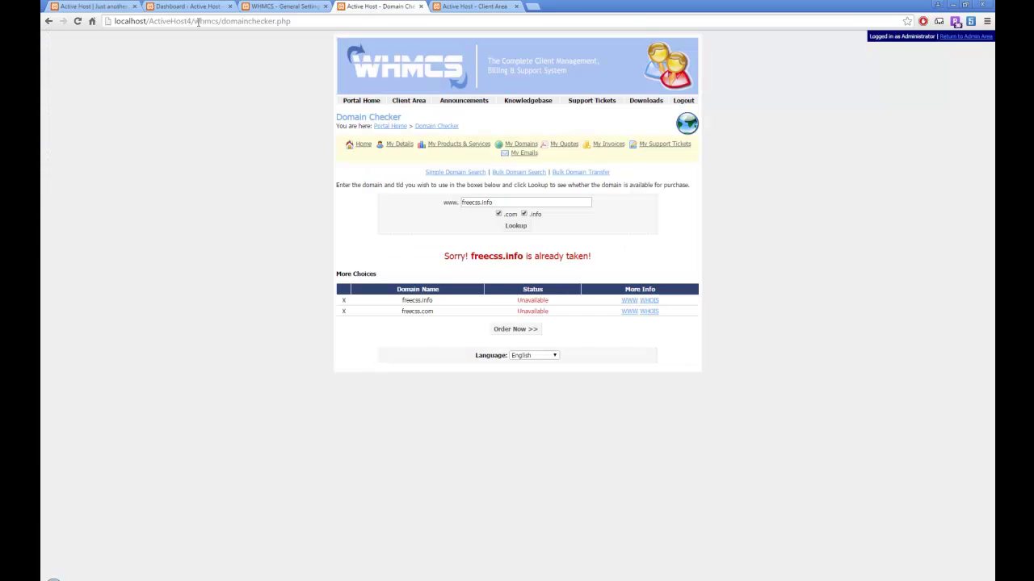
pyautogui.click(91, 6)
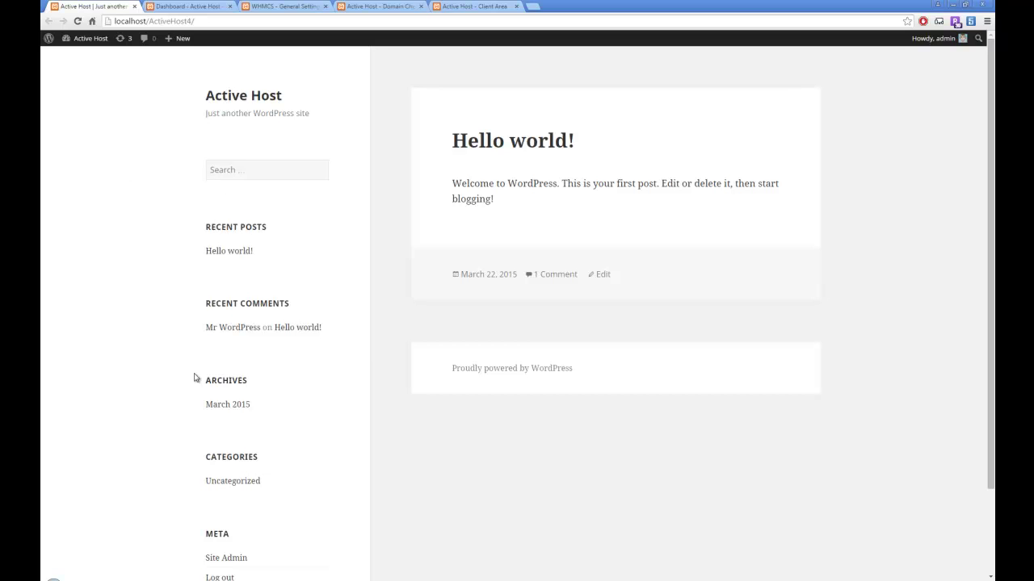
# - Open the WordPress theme manager and check the wp-content\themes folder in File Explorer for the ActiveHost theme
pyautogui.click(206, 6)
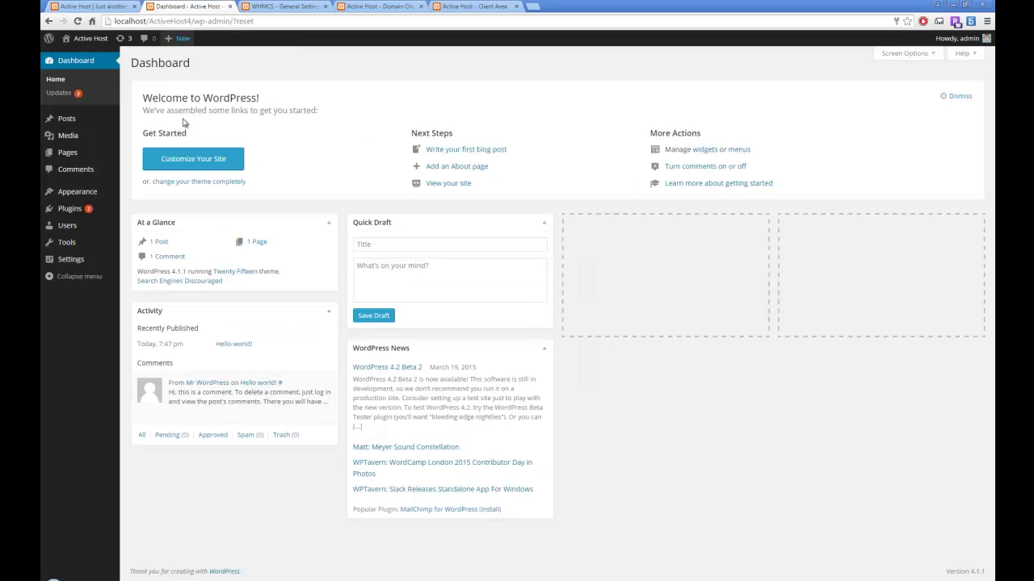
pyautogui.moveTo(85, 194)
pyautogui.click(139, 195)
pyautogui.hotkey('alt', 'Tab')
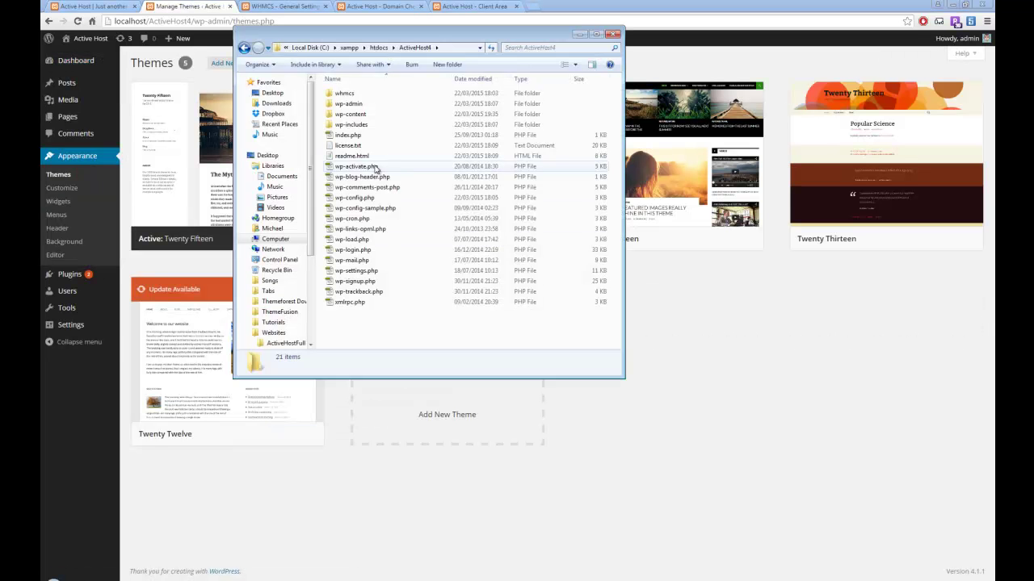
pyautogui.doubleClick(365, 114)
pyautogui.click(360, 147)
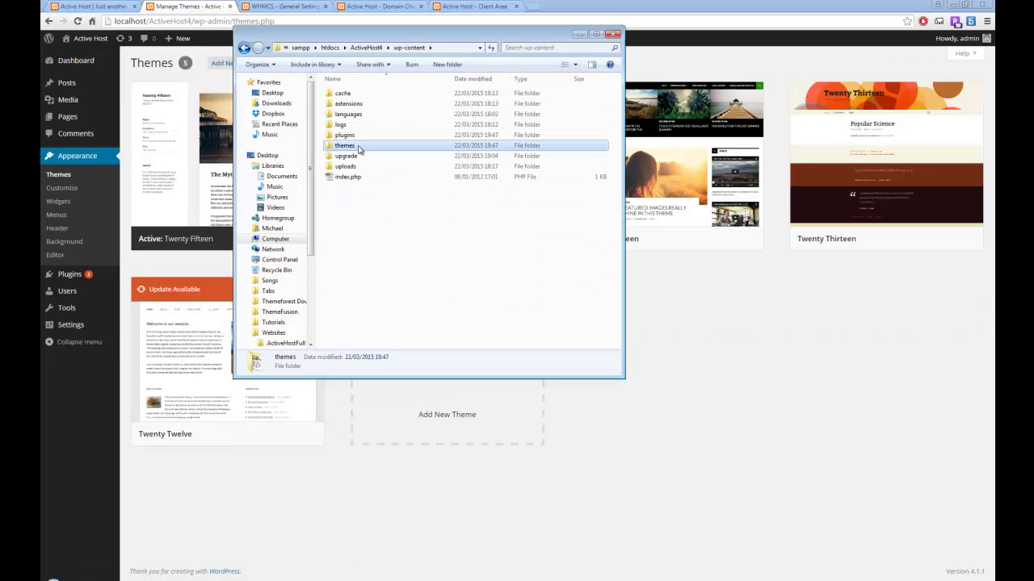
pyautogui.doubleClick(359, 146)
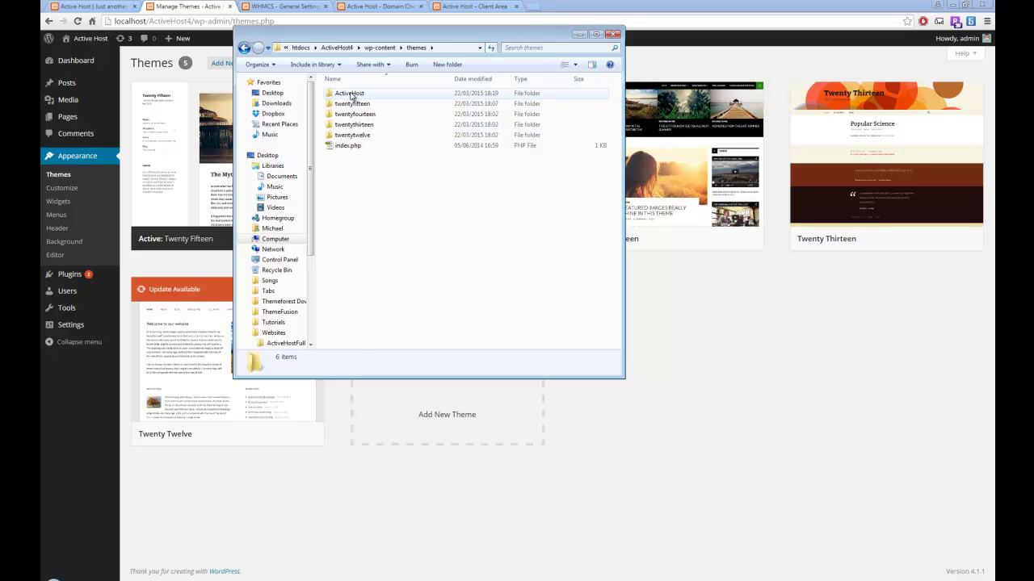
# - Activate the ActiveHost theme in WordPress
pyautogui.click(166, 38)
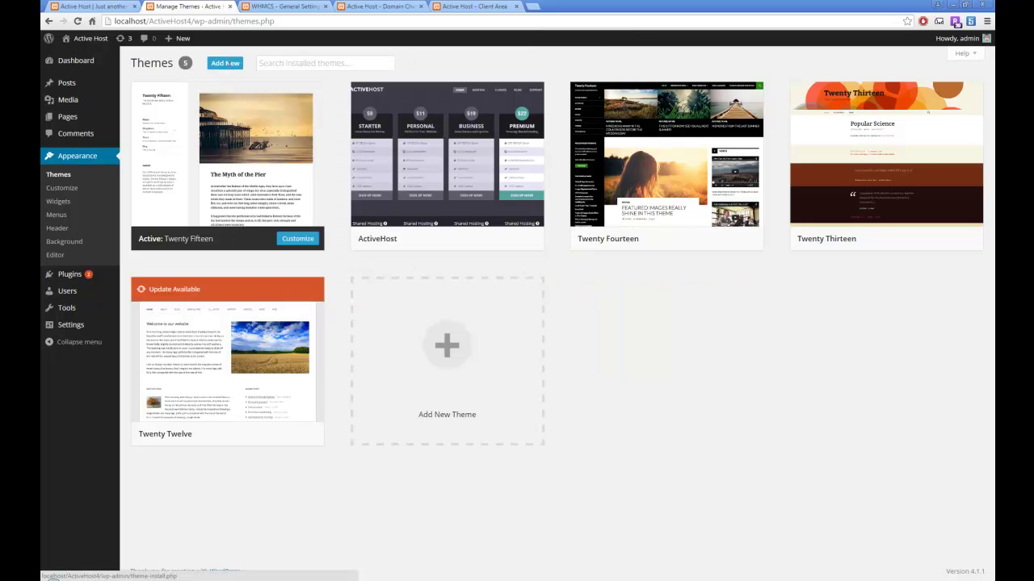
pyautogui.click(529, 355)
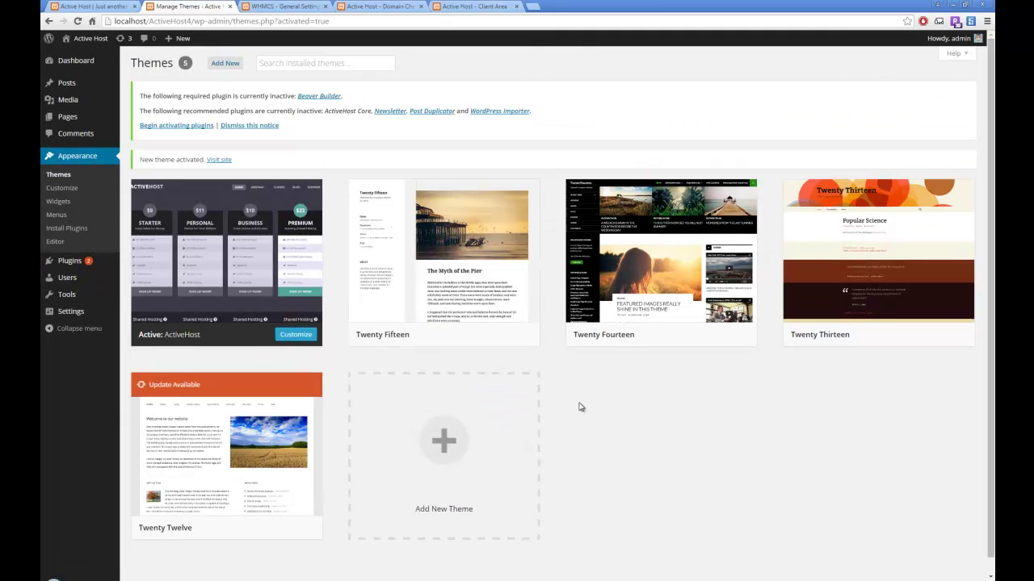
# - Bulk-activate all of the theme's required and recommended plugins: Beaver Builder, ActiveHost Core, Newsletter, Post Duplicator and WordPress Importer
pyautogui.click(184, 127)
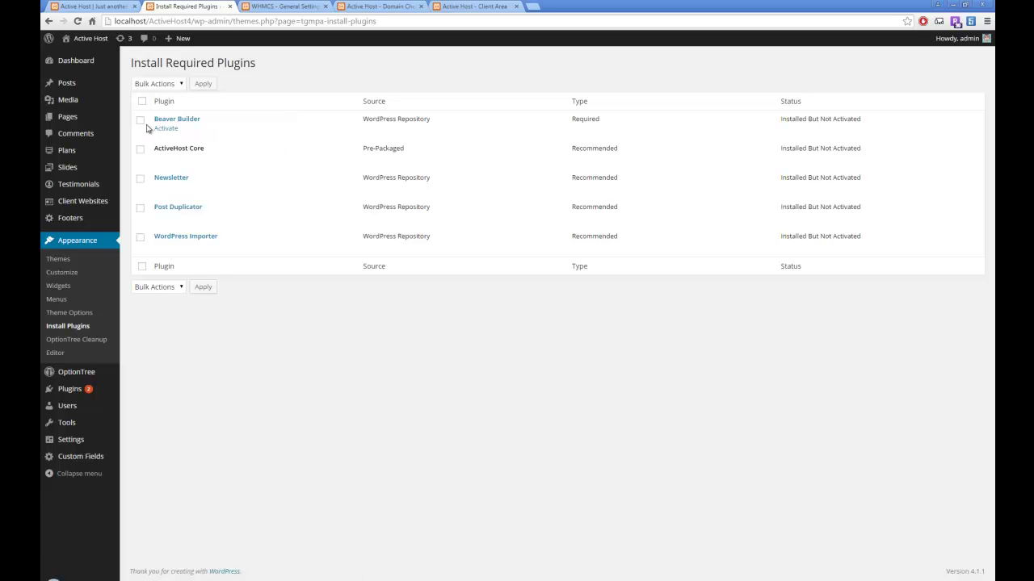
pyautogui.click(142, 103)
pyautogui.click(158, 84)
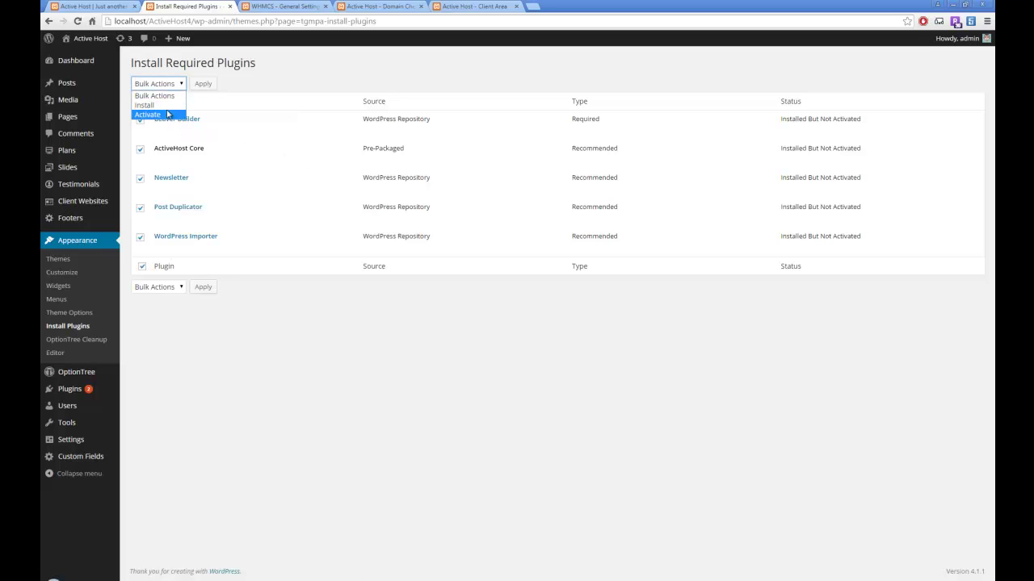
pyautogui.click(162, 115)
pyautogui.click(202, 84)
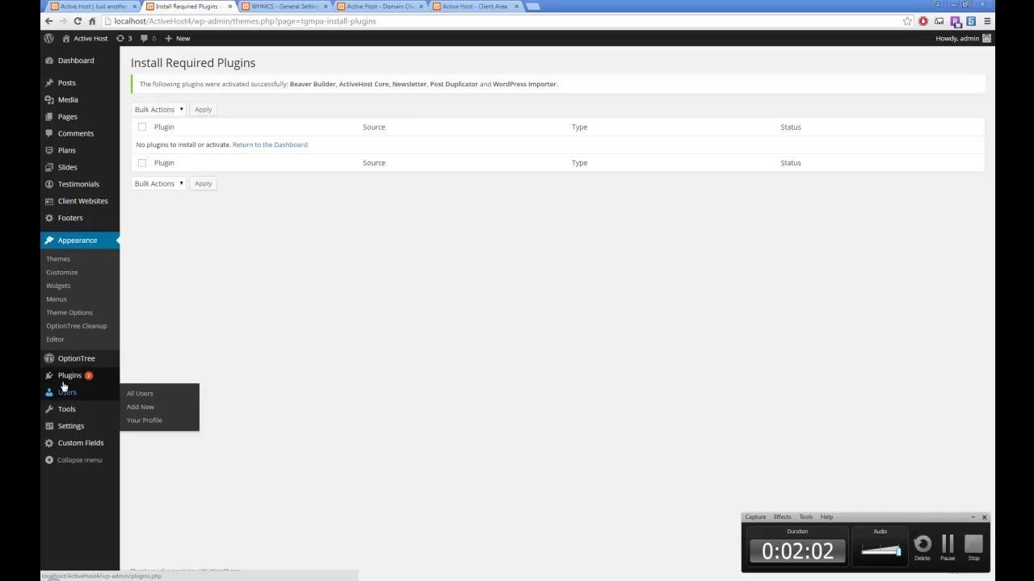
# - Open the WordPress importer and locate the demo data in the ActiveHost theme's includes folder in File Explorer
pyautogui.click(155, 431)
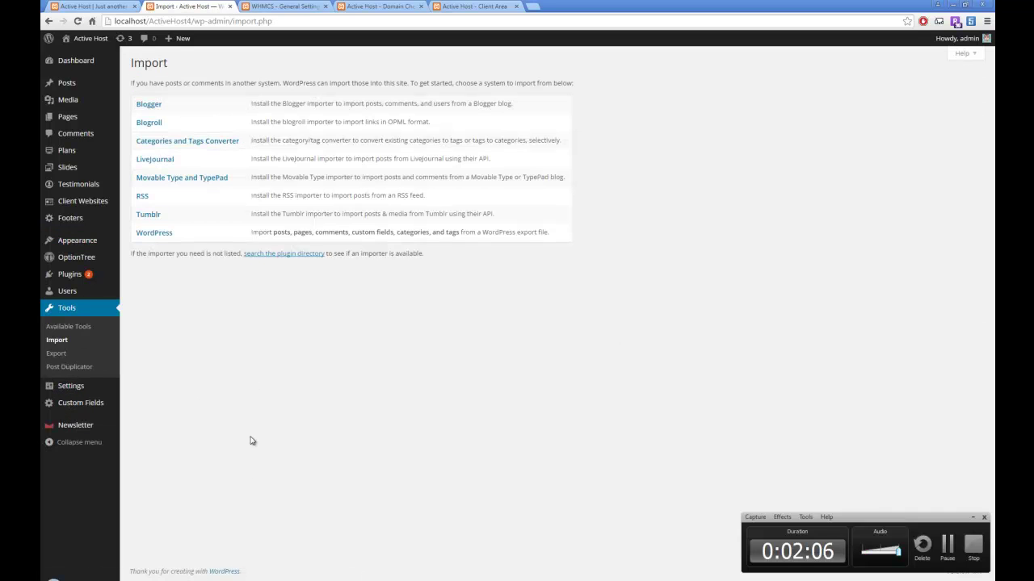
pyautogui.click(167, 233)
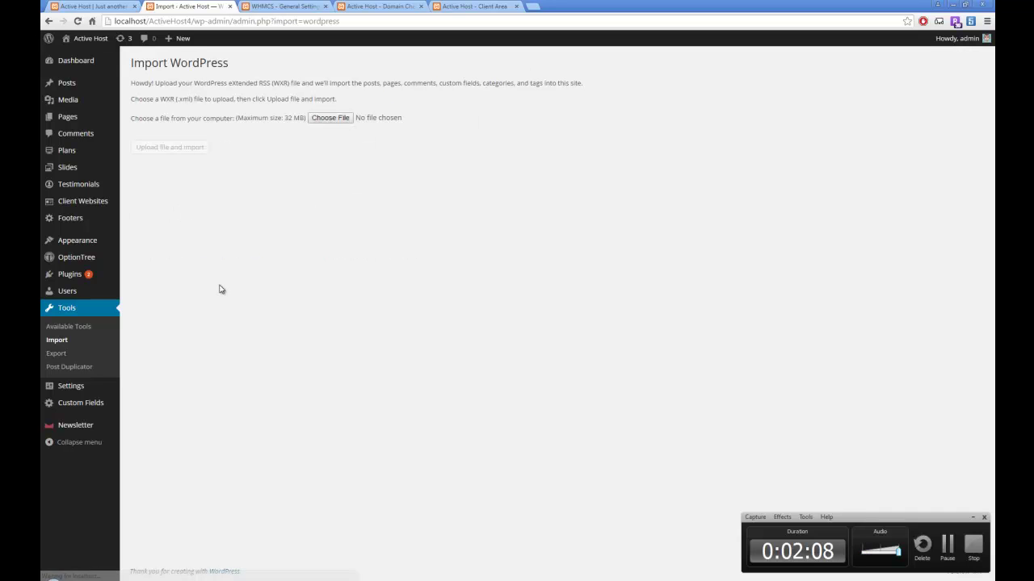
pyautogui.click(331, 118)
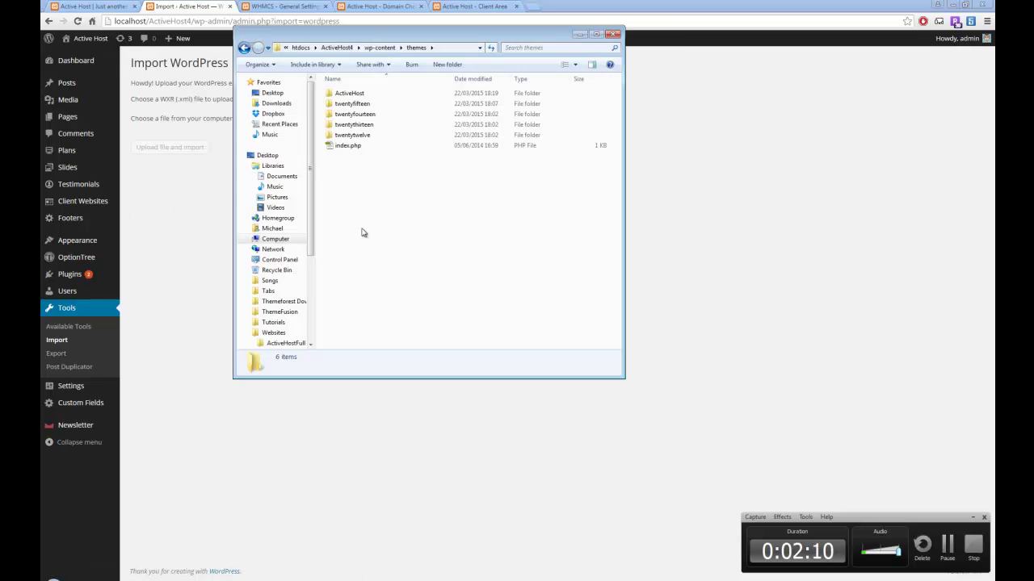
pyautogui.doubleClick(357, 96)
pyautogui.doubleClick(346, 135)
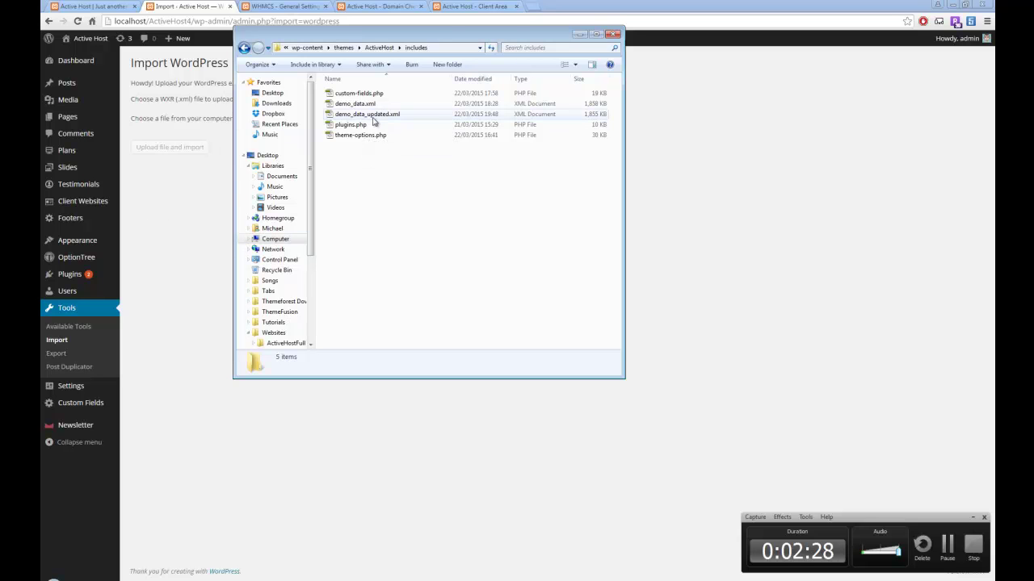
# - Upload demo_data_updated.xml from the theme's includes folder to the WordPress importer
pyautogui.click(192, 274)
pyautogui.click(331, 119)
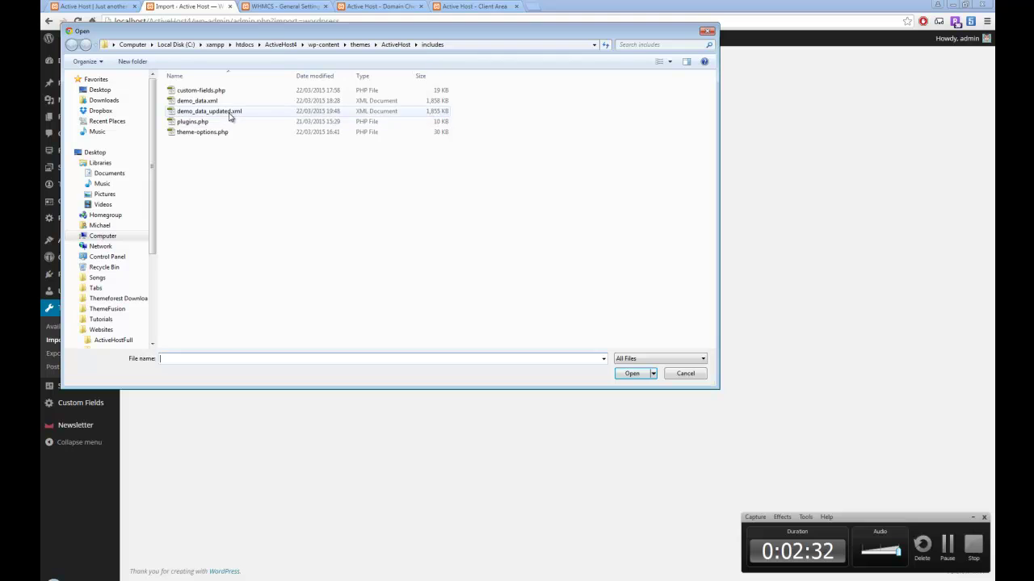
pyautogui.doubleClick(231, 111)
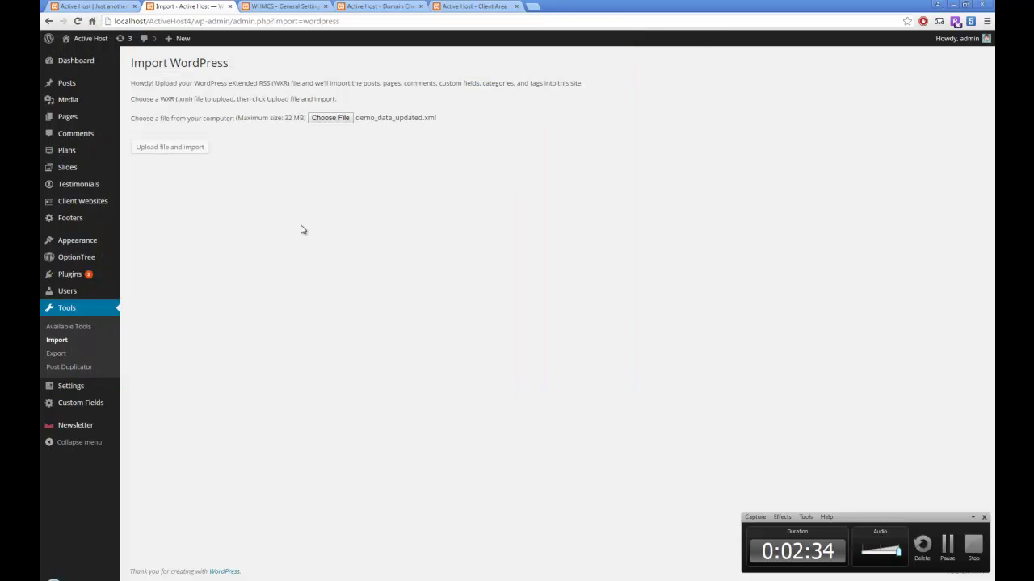
pyautogui.click(174, 152)
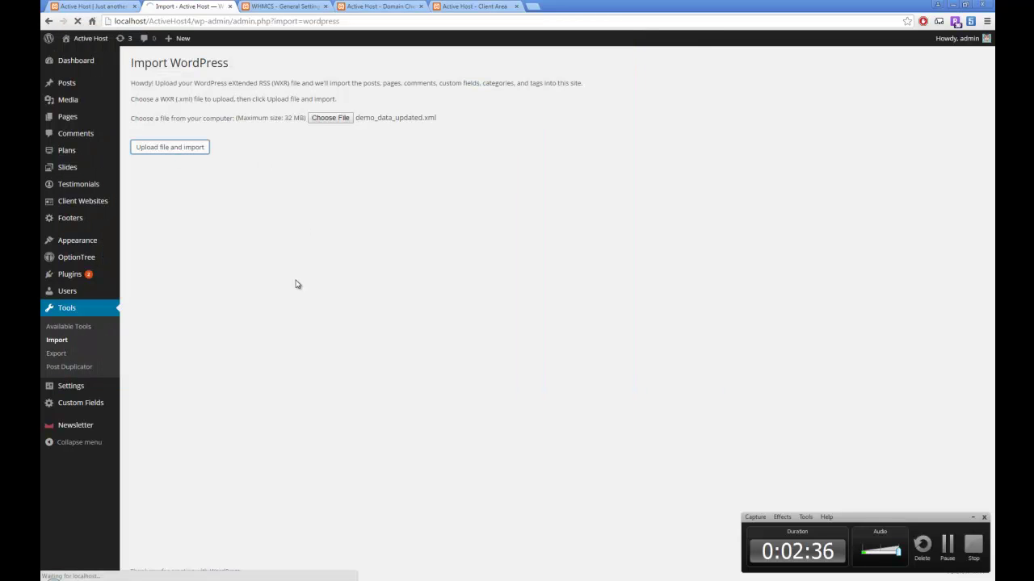
# - Run the import with file attachments included and the posts assigned to the existing user admin
pyautogui.click(148, 200)
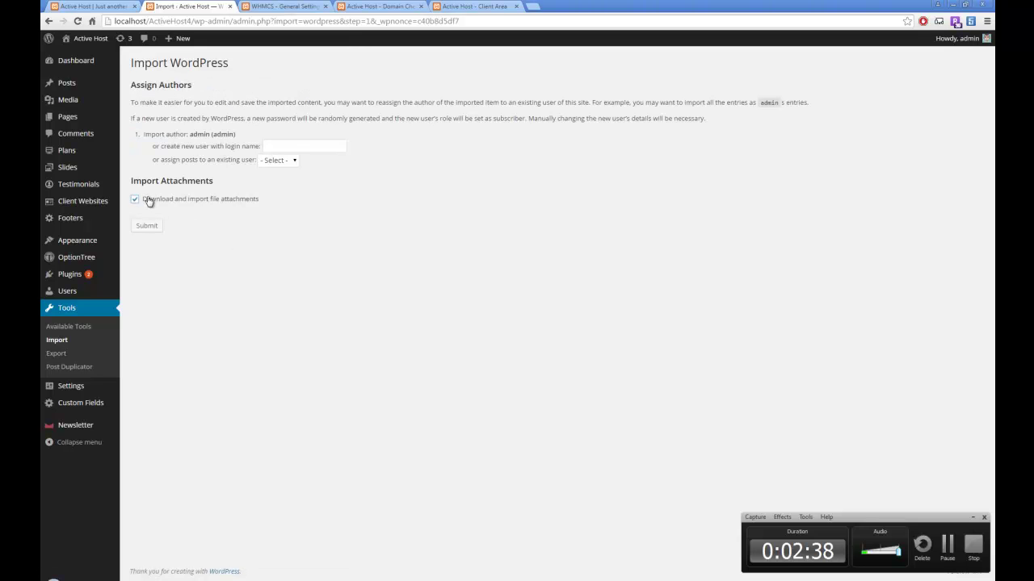
pyautogui.click(278, 160)
pyautogui.click(277, 180)
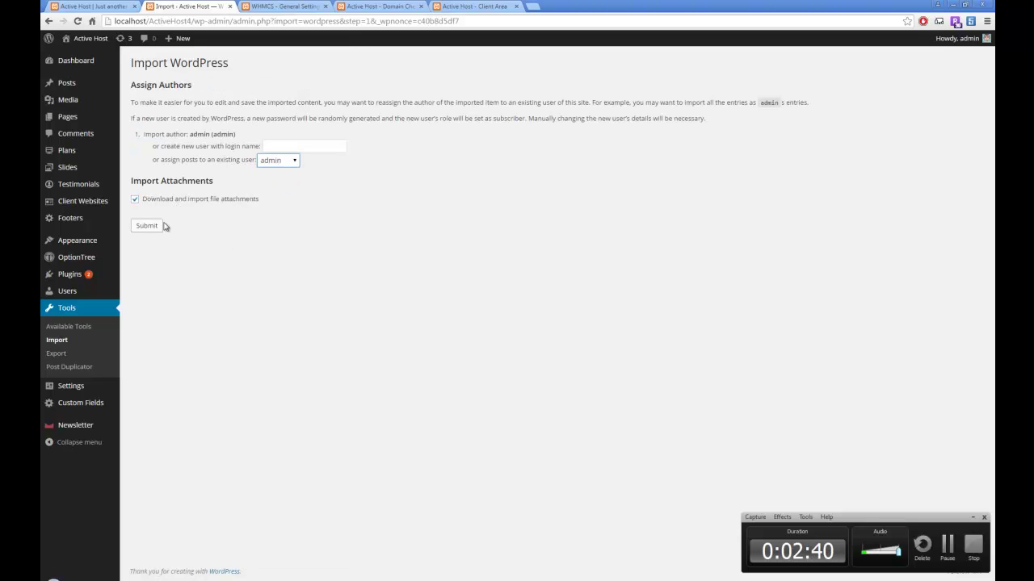
pyautogui.click(146, 226)
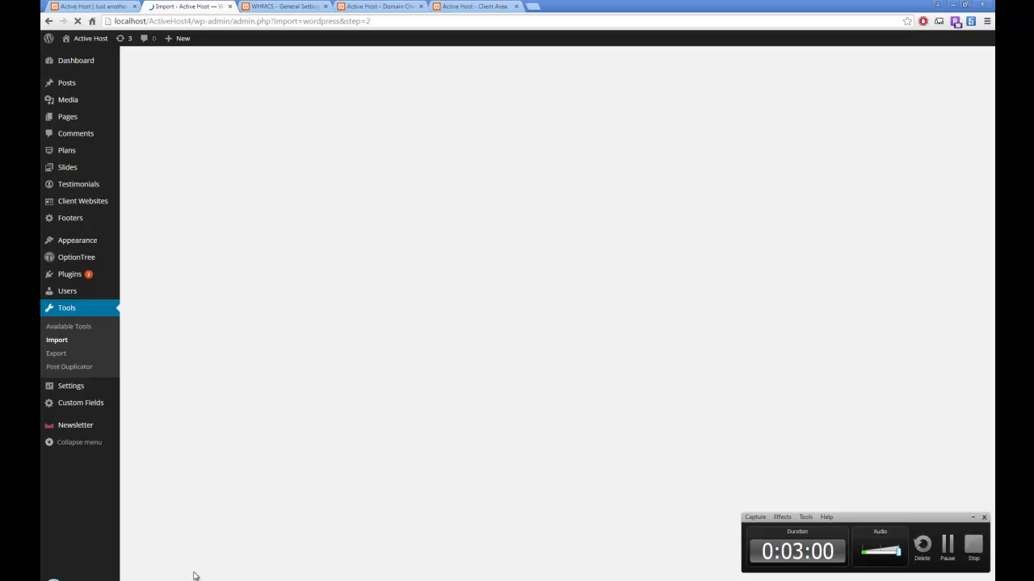
# - View the contents of the ActiveHost theme folder in File Explorer, then return to the import page
pyautogui.hotkey('alt', 'Tab')
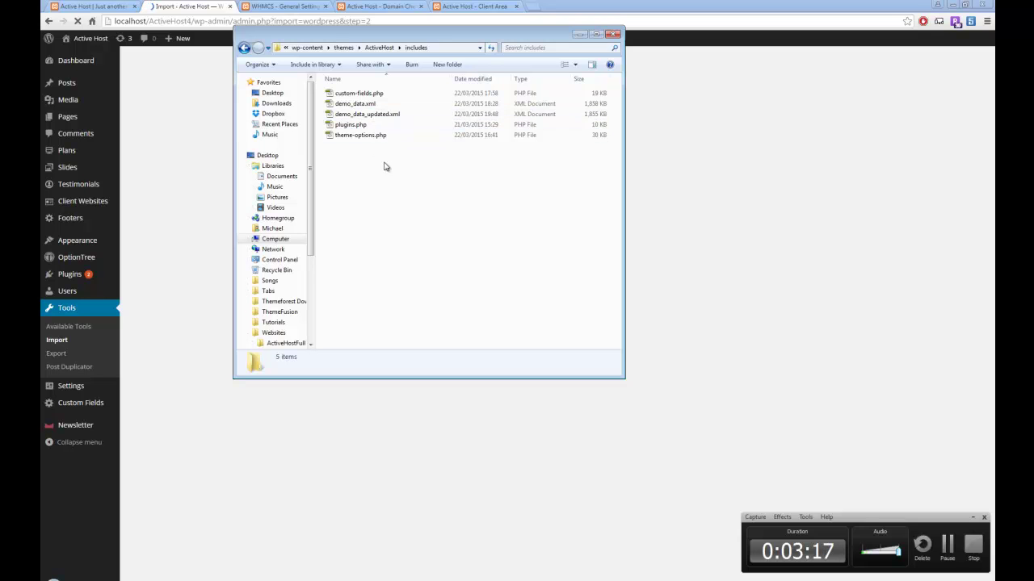
pyautogui.click(379, 47)
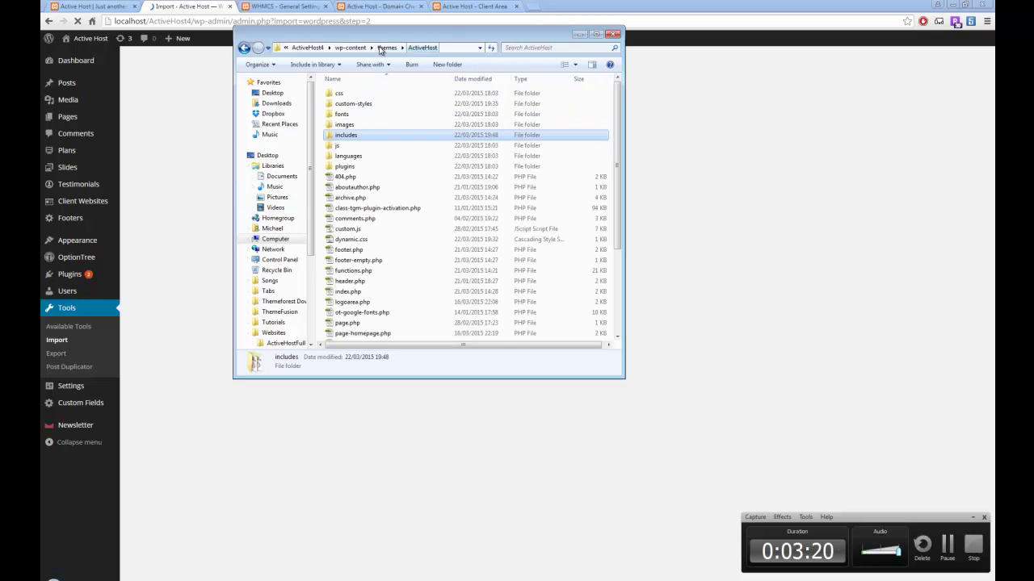
pyautogui.click(172, 221)
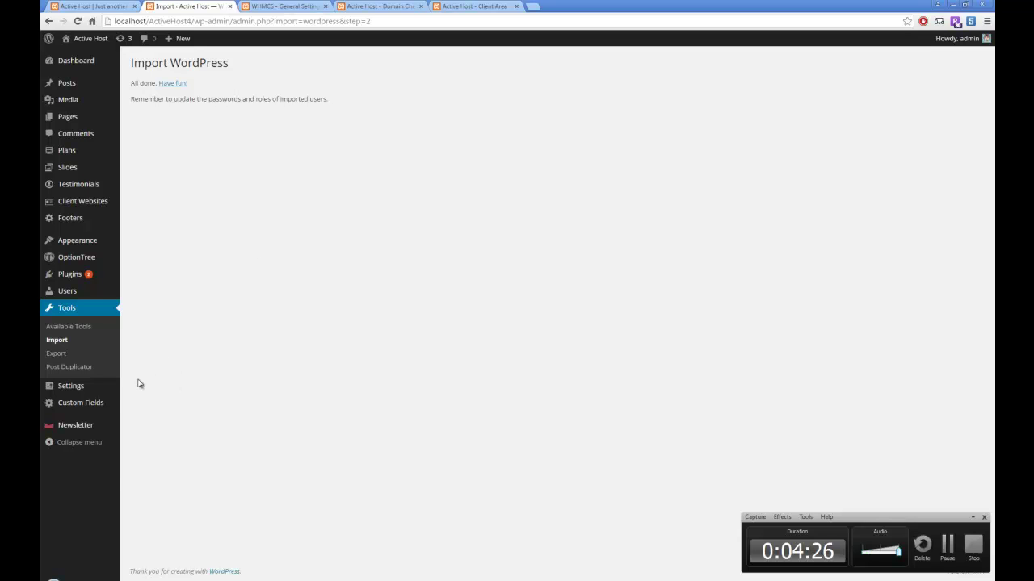
# - Set the site's front page to the static page Homepage in the reading settings and save
pyautogui.moveTo(138, 388)
pyautogui.click(144, 419)
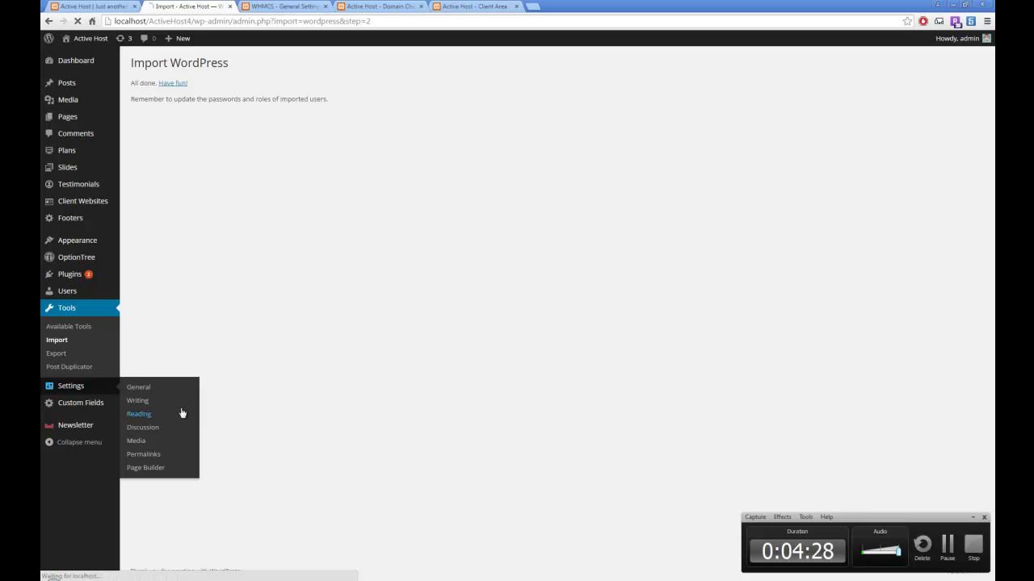
pyautogui.click(245, 108)
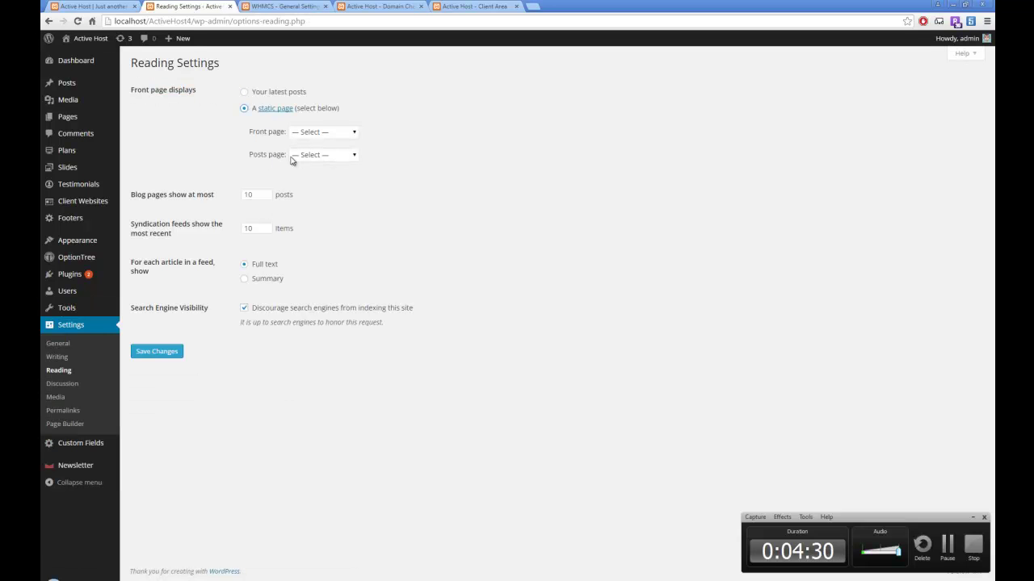
pyautogui.click(323, 132)
pyautogui.click(323, 181)
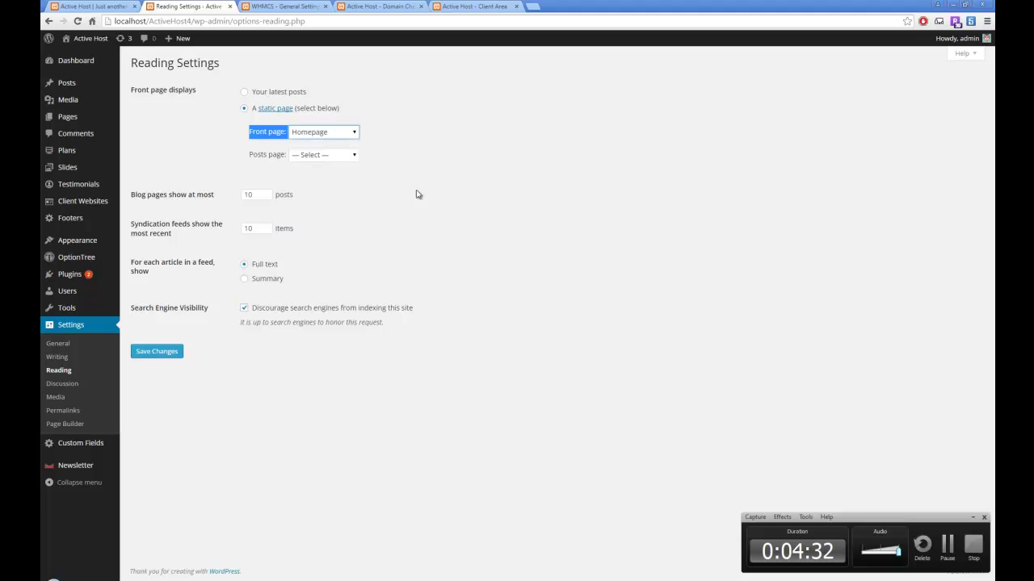
pyautogui.click(152, 356)
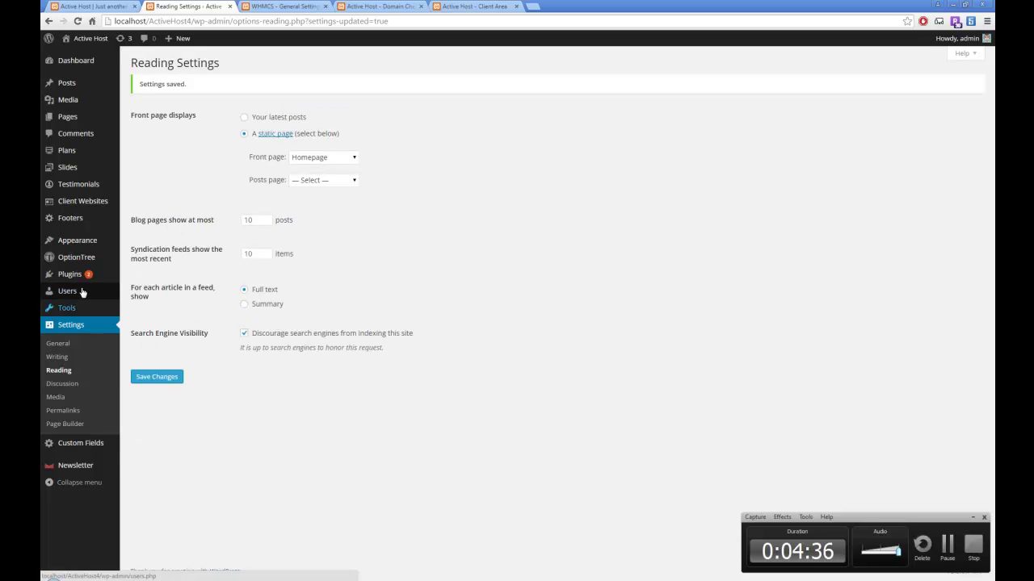
# - Assign Main Menu to the Main Menu location and Support Links to the Support Links location, then save the menu locations
pyautogui.moveTo(73, 244)
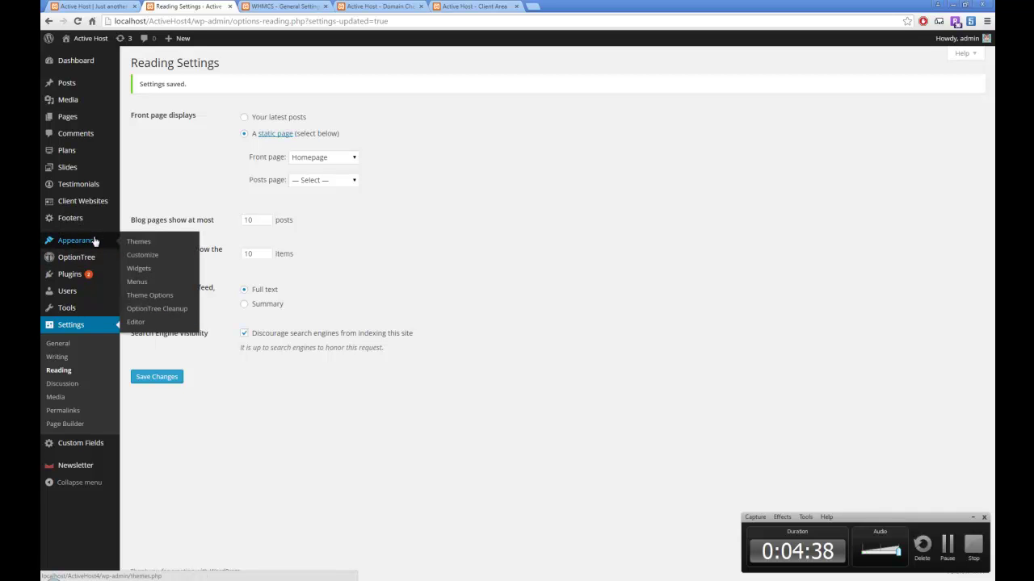
pyautogui.click(159, 282)
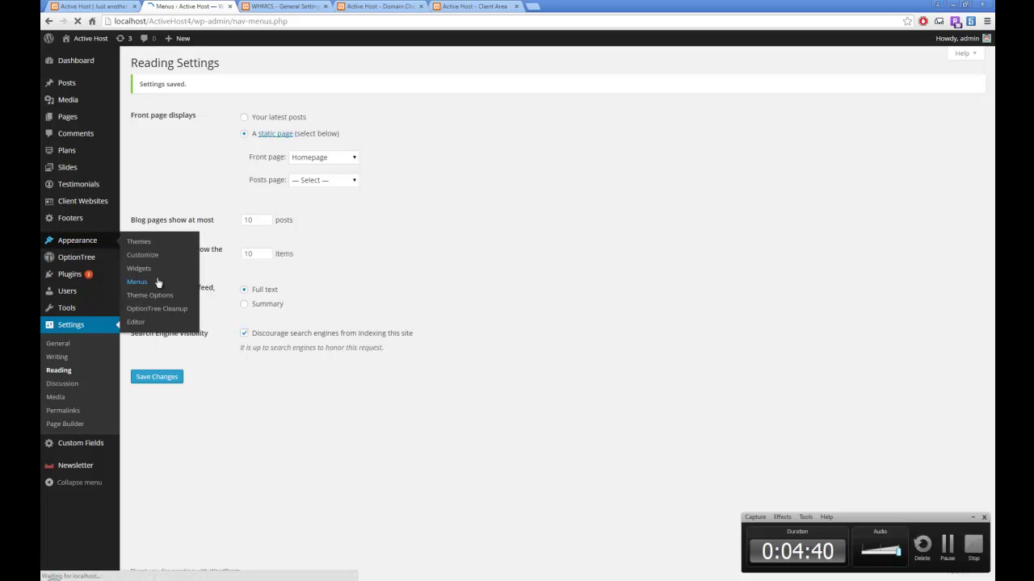
pyautogui.click(224, 65)
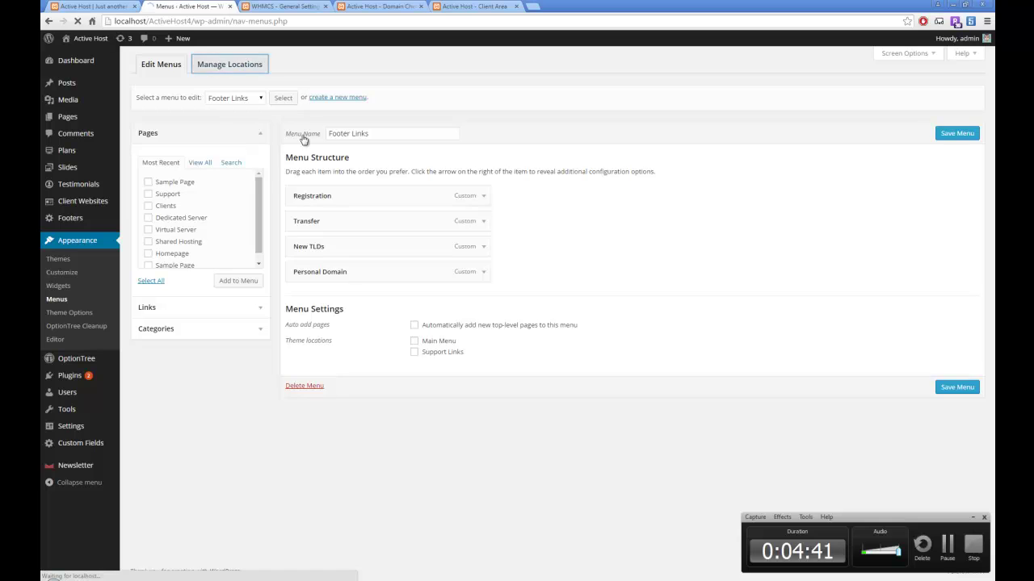
pyautogui.click(325, 127)
pyautogui.click(339, 164)
pyautogui.click(338, 149)
pyautogui.click(353, 199)
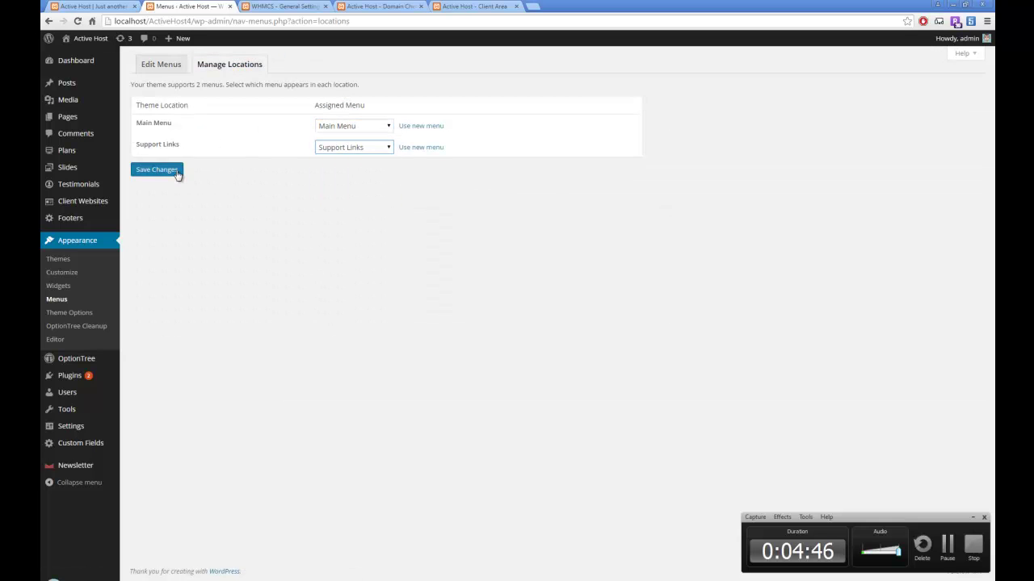
pyautogui.click(156, 170)
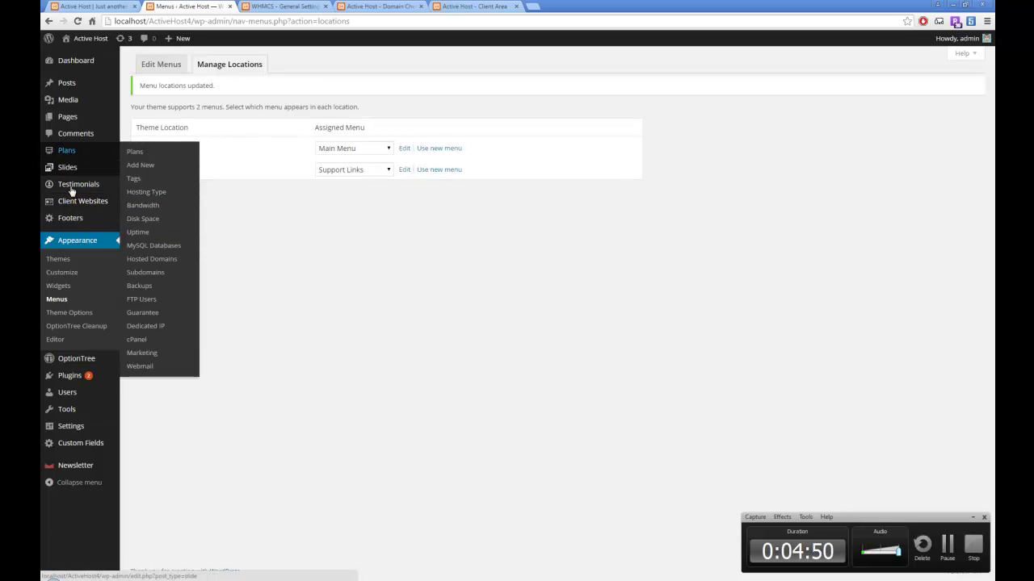
# - Open the Home Footer and Default Footer in Page Builder, decline the tour and publish the Home Footer
pyautogui.click(79, 218)
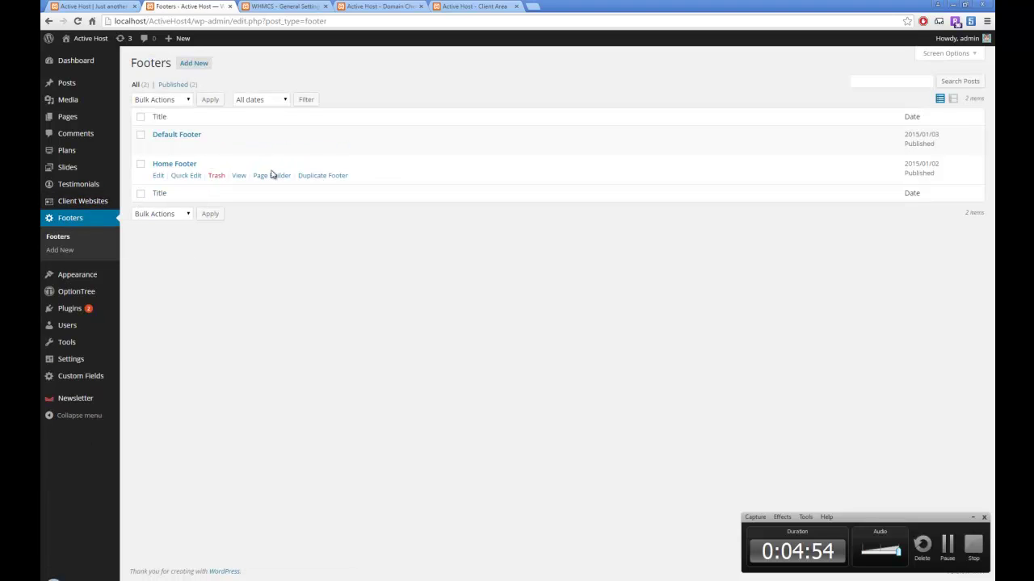
pyautogui.middleClick(270, 176)
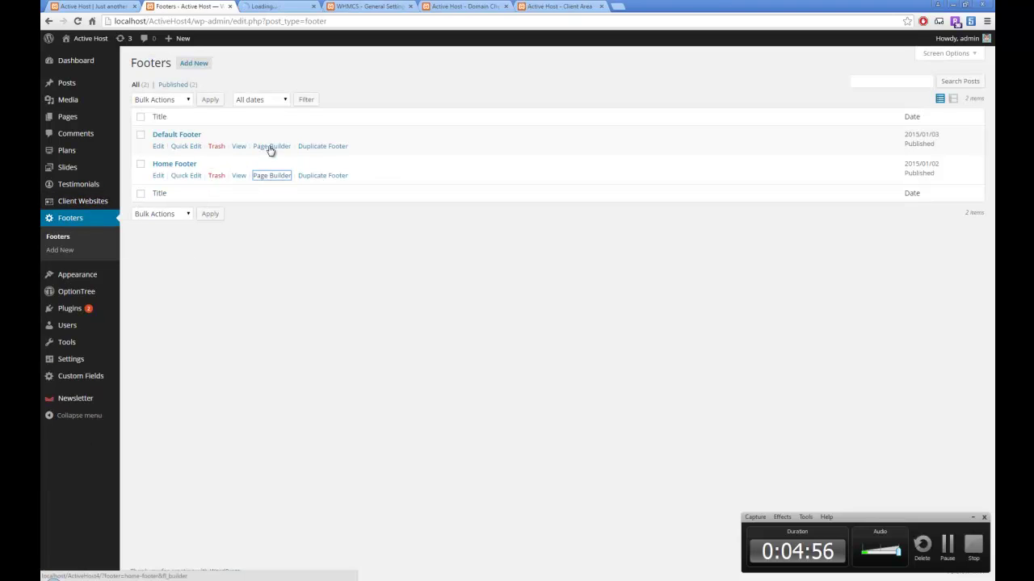
pyautogui.middleClick(272, 147)
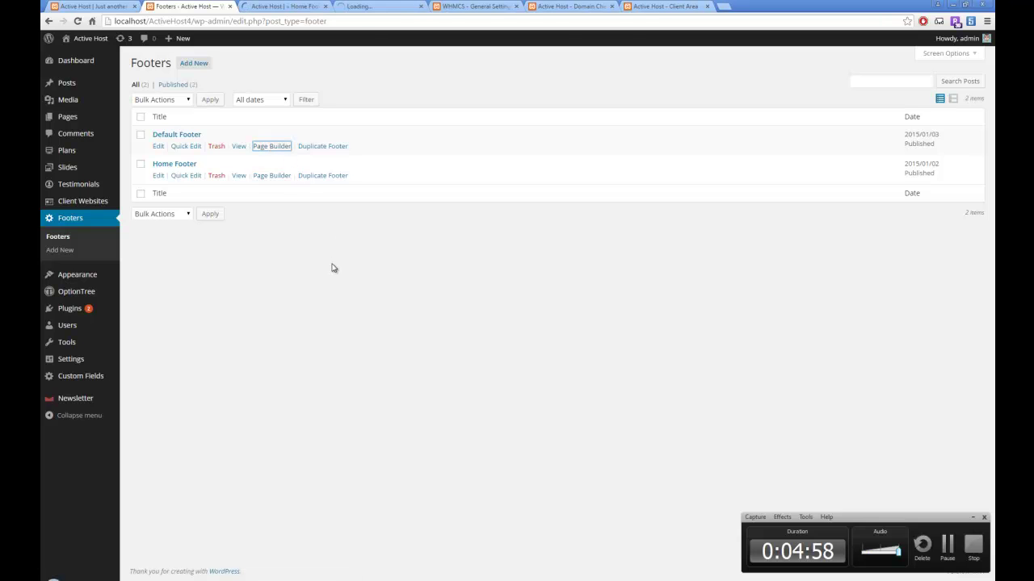
pyautogui.click(270, 6)
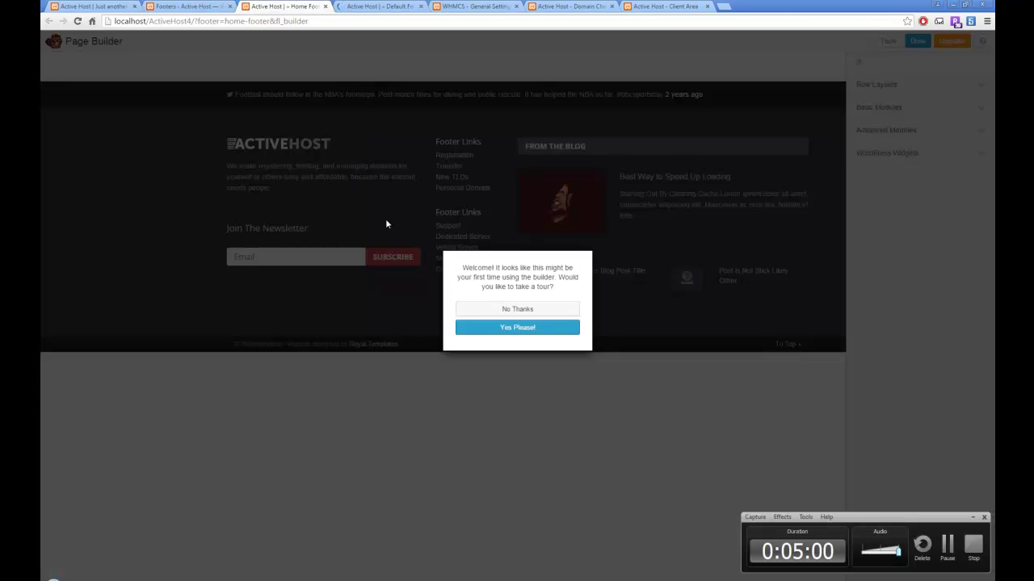
pyautogui.click(519, 312)
pyautogui.click(916, 41)
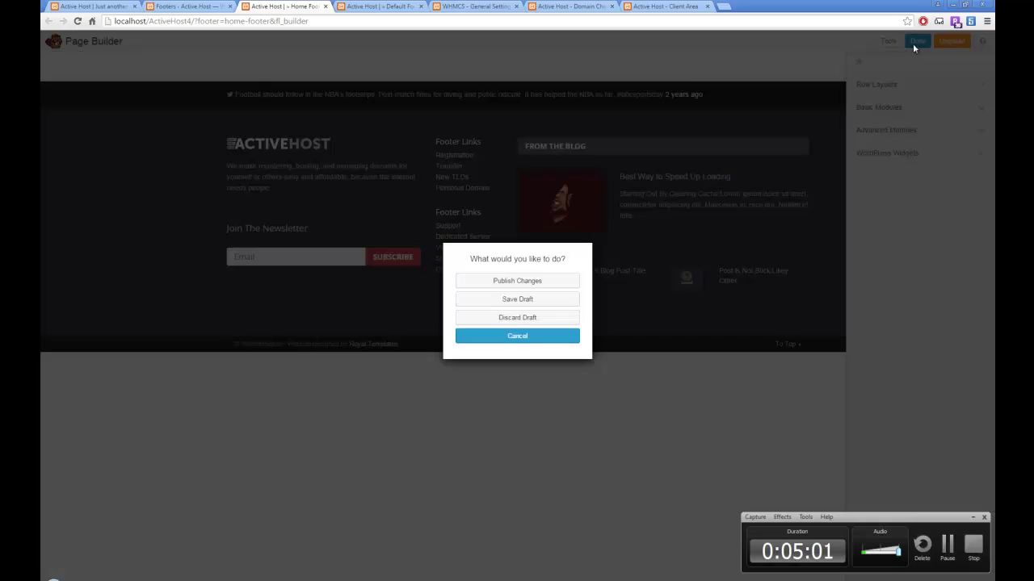
pyautogui.click(500, 280)
# - Publish the Default Footer in Page Builder and close both footer pages
pyautogui.click(370, 6)
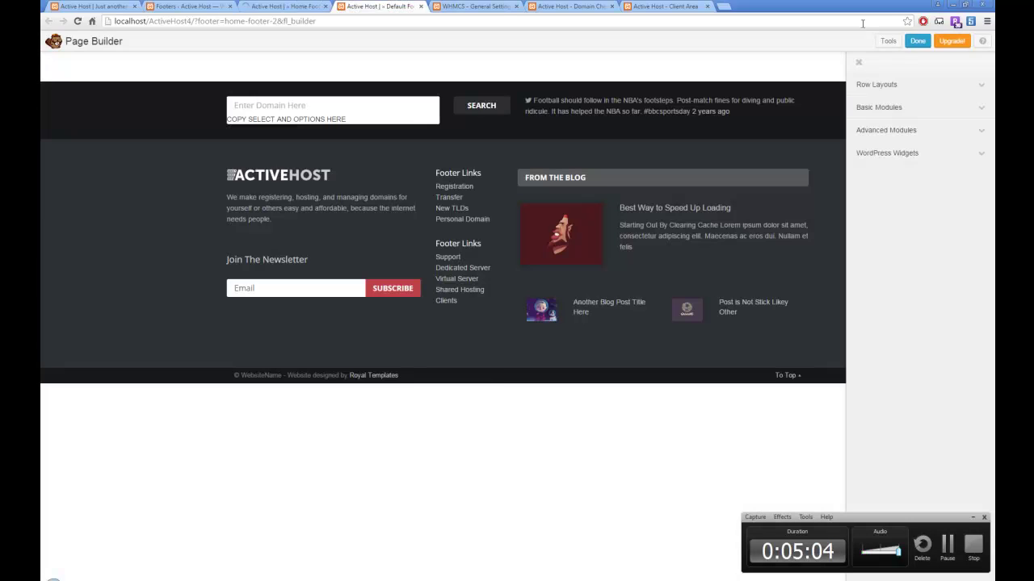
pyautogui.click(916, 41)
pyautogui.click(529, 280)
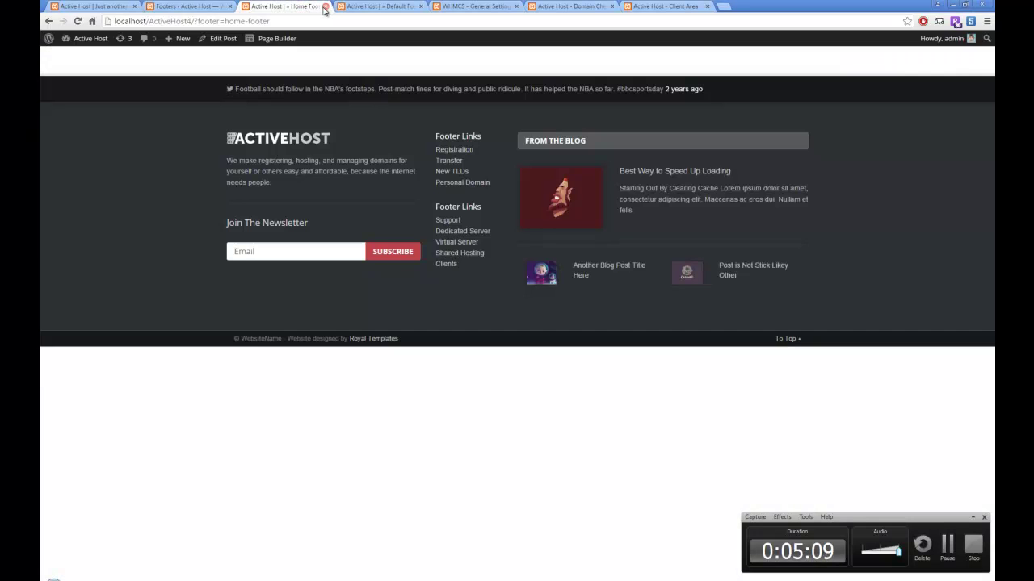
pyautogui.click(326, 6)
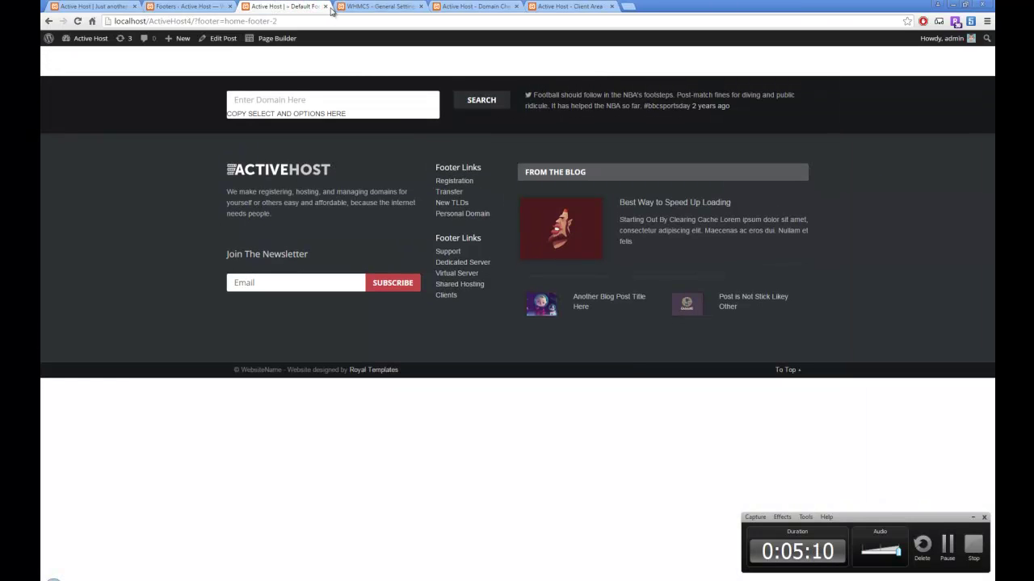
pyautogui.click(326, 5)
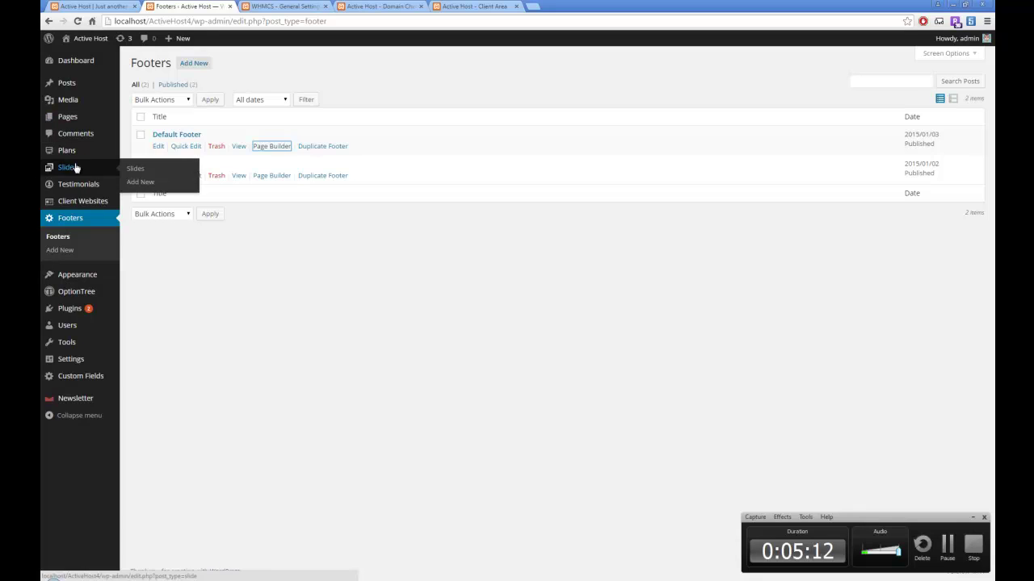
# - View the list of slides, then reload the site's homepage and examine its sections down to the footer
pyautogui.click(136, 169)
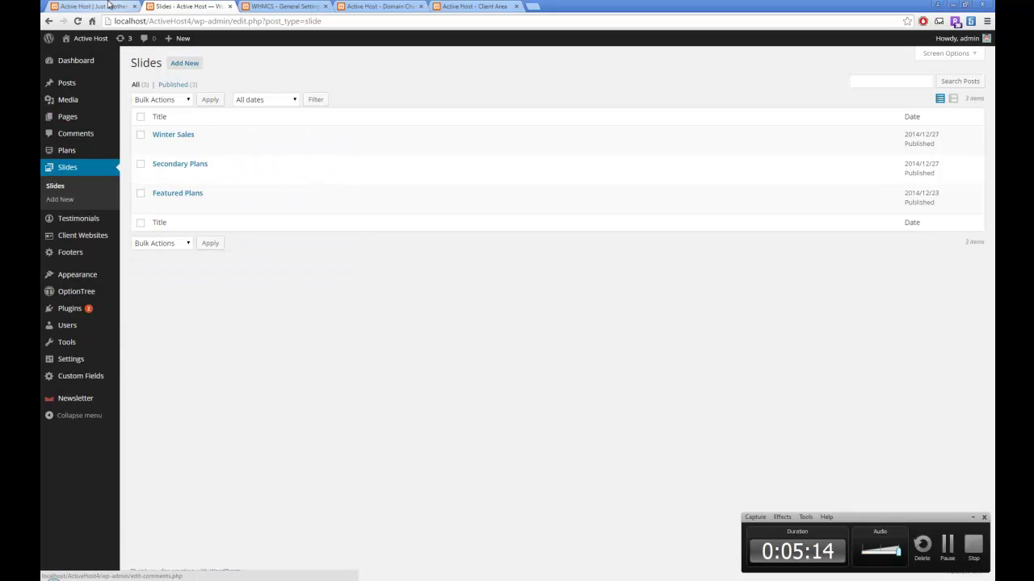
pyautogui.click(84, 6)
pyautogui.click(77, 21)
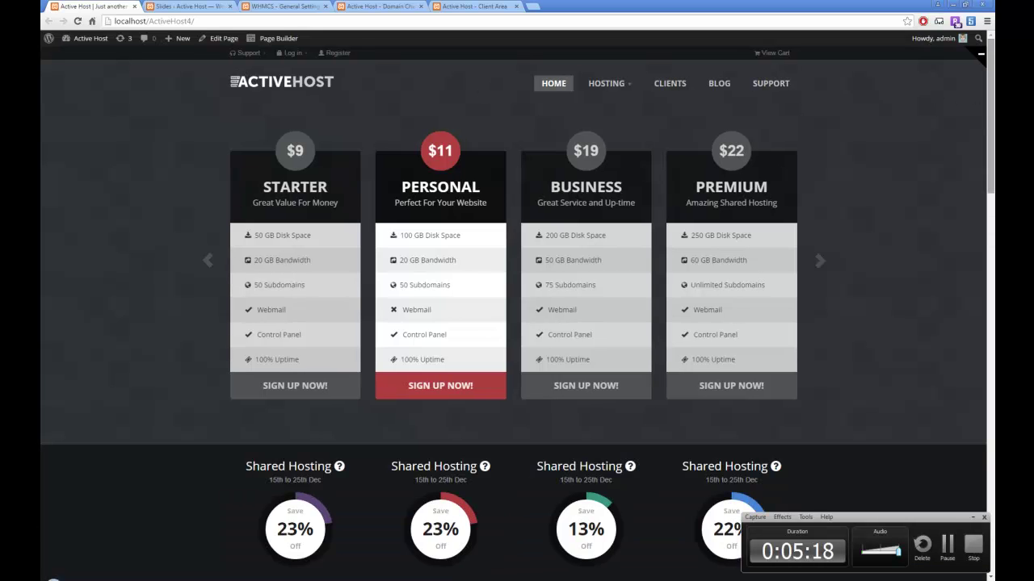
pyautogui.scroll(-8, 516, 323)
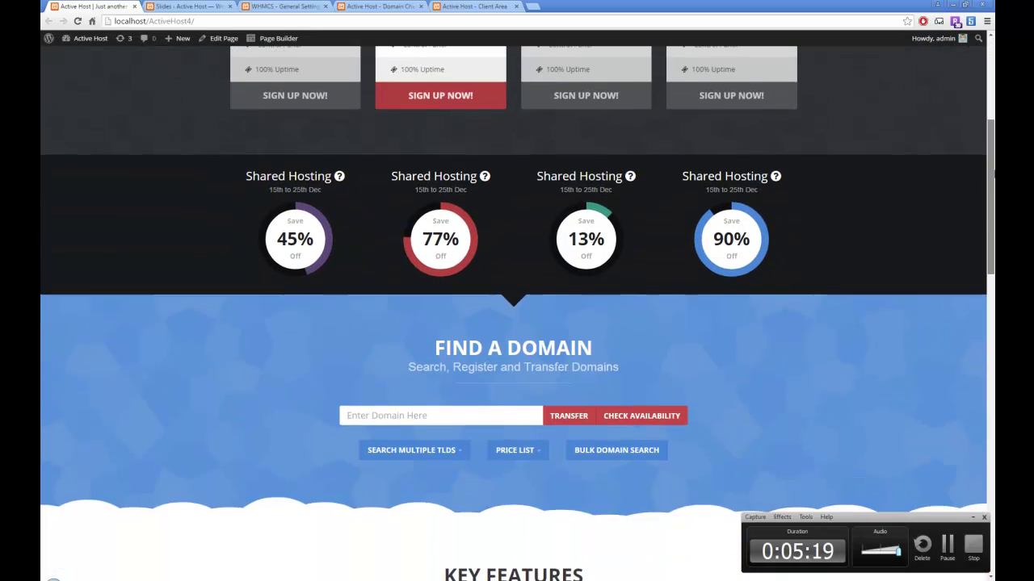
pyautogui.scroll(-10, 325, 463)
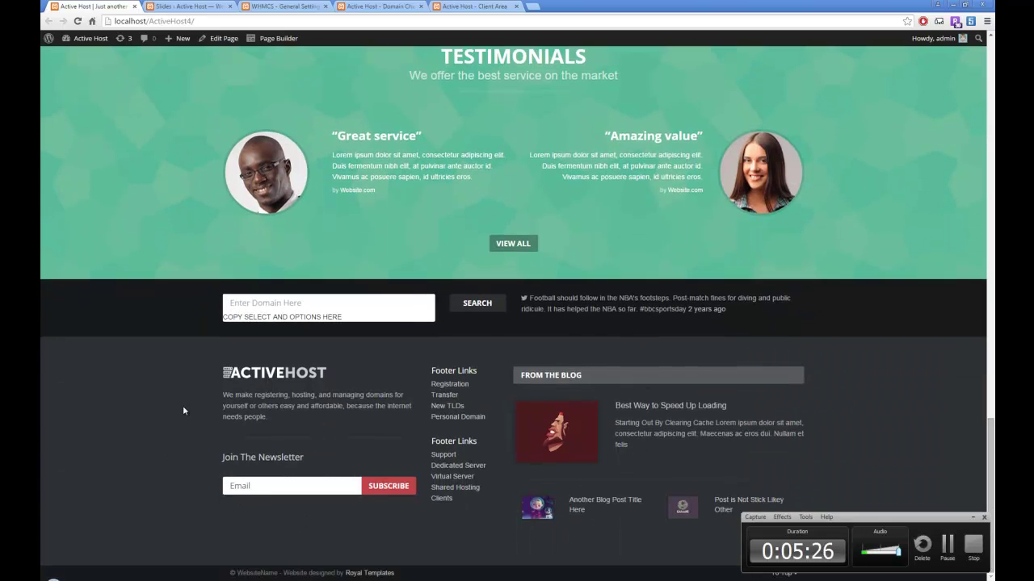
# - In the theme's footer options, set the default footer to Default Footer and the homepage template footer to Home Footer
pyautogui.click(186, 5)
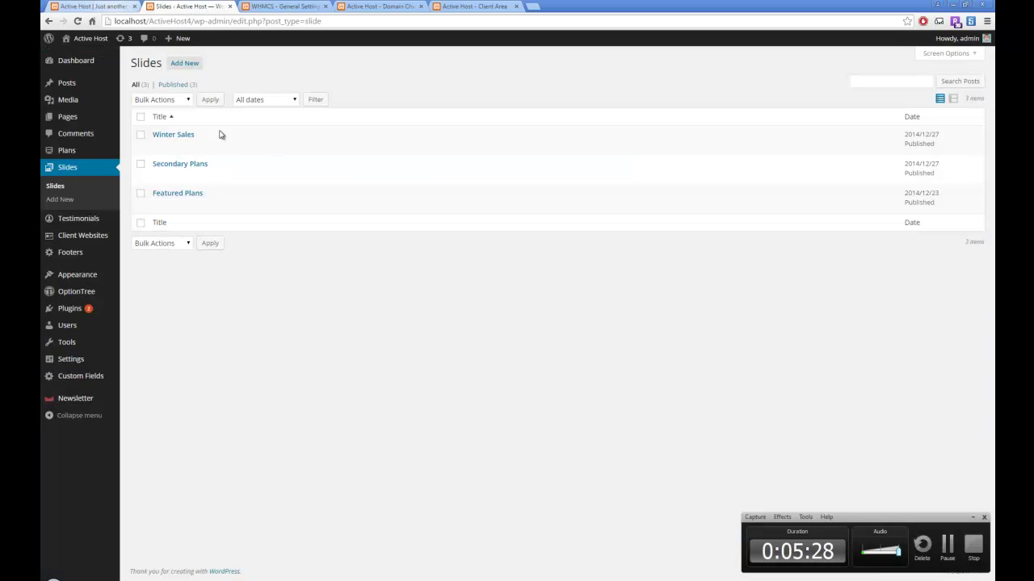
pyautogui.moveTo(88, 256)
pyautogui.moveTo(84, 279)
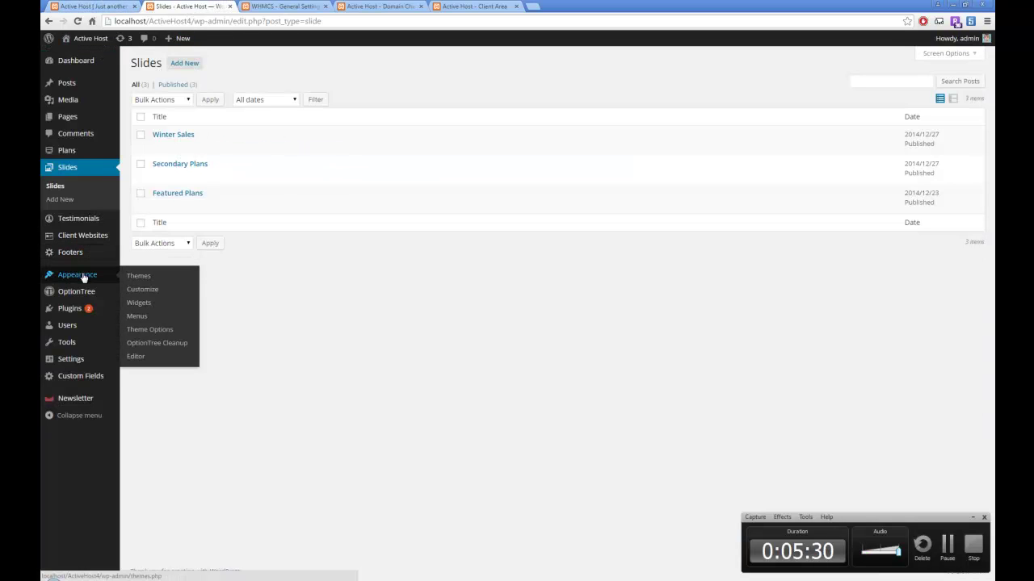
pyautogui.click(168, 333)
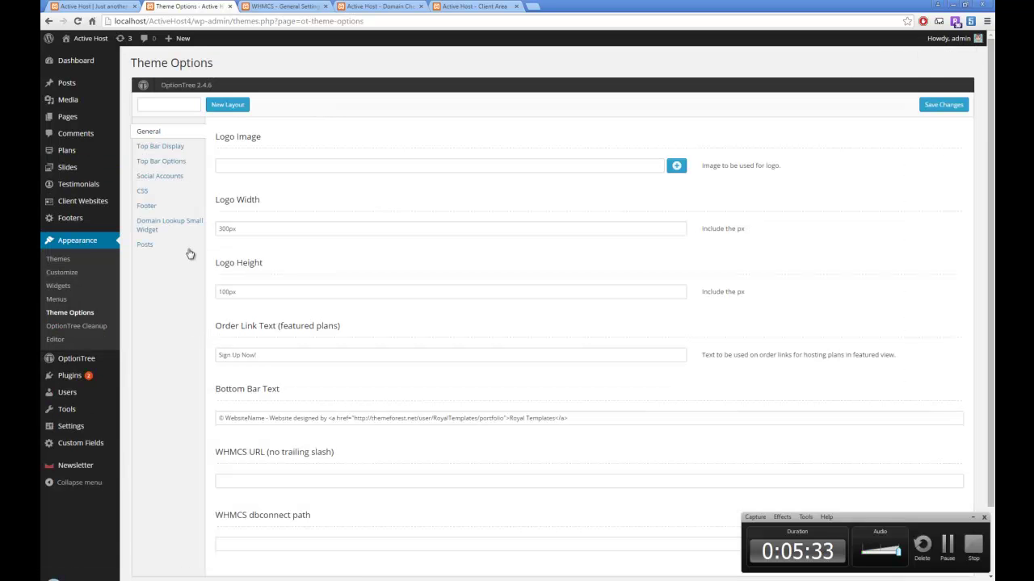
pyautogui.click(166, 212)
pyautogui.click(248, 166)
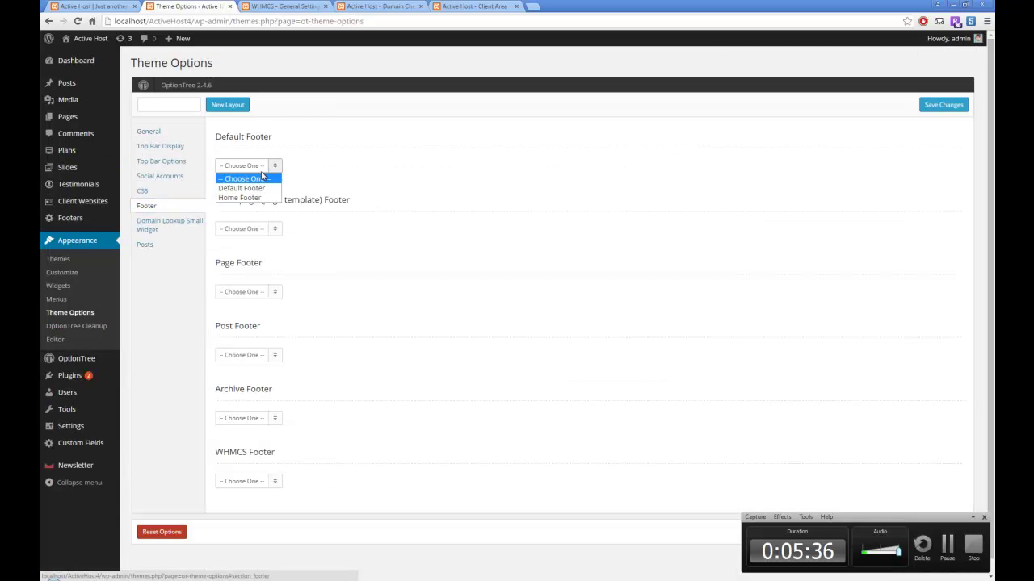
pyautogui.click(241, 186)
pyautogui.scroll(-1, 323, 201)
pyautogui.click(272, 213)
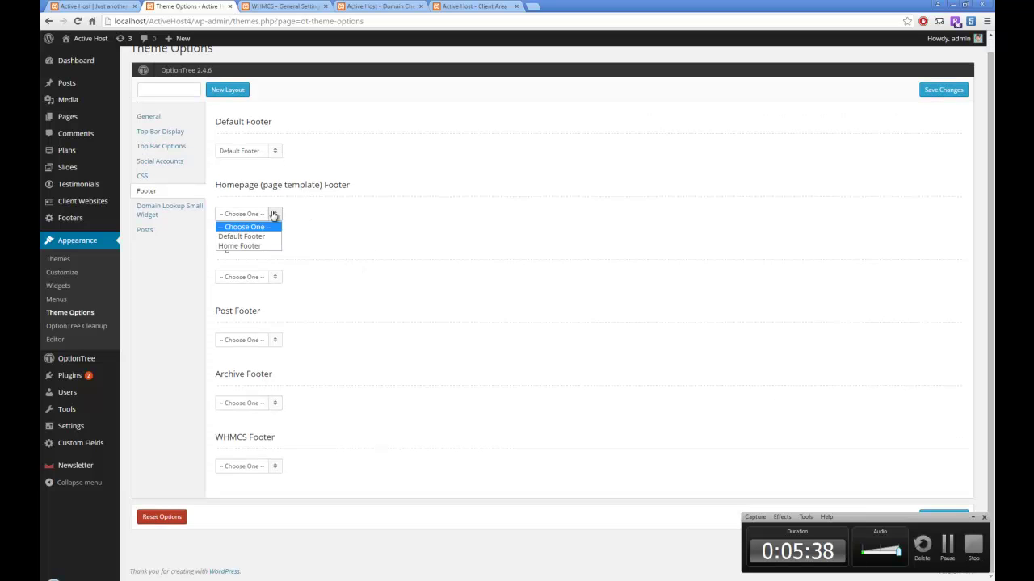
pyautogui.click(264, 246)
pyautogui.click(148, 116)
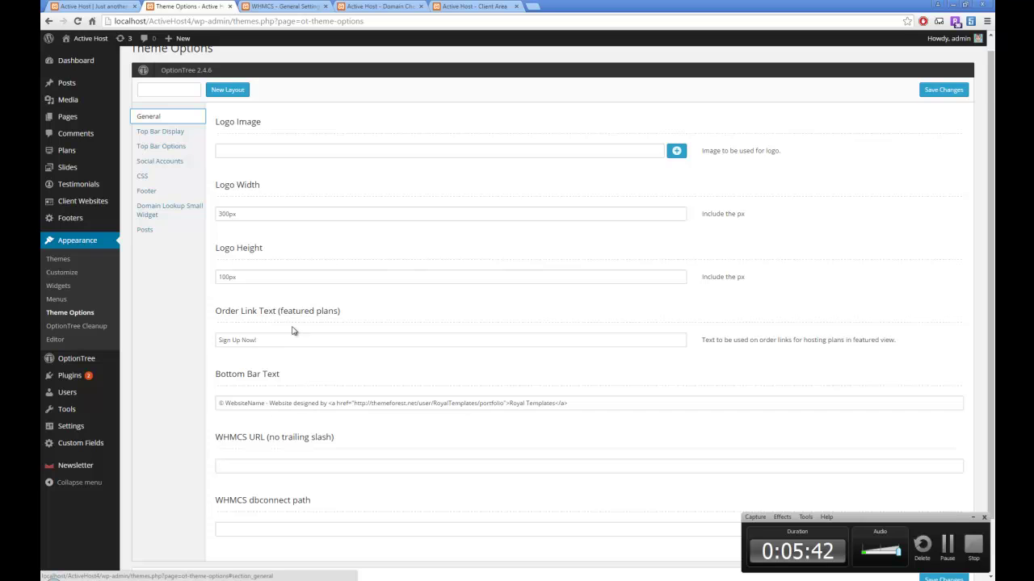
pyautogui.scroll(-1, 285, 393)
pyautogui.moveTo(215, 374); pyautogui.dragTo(262, 374)
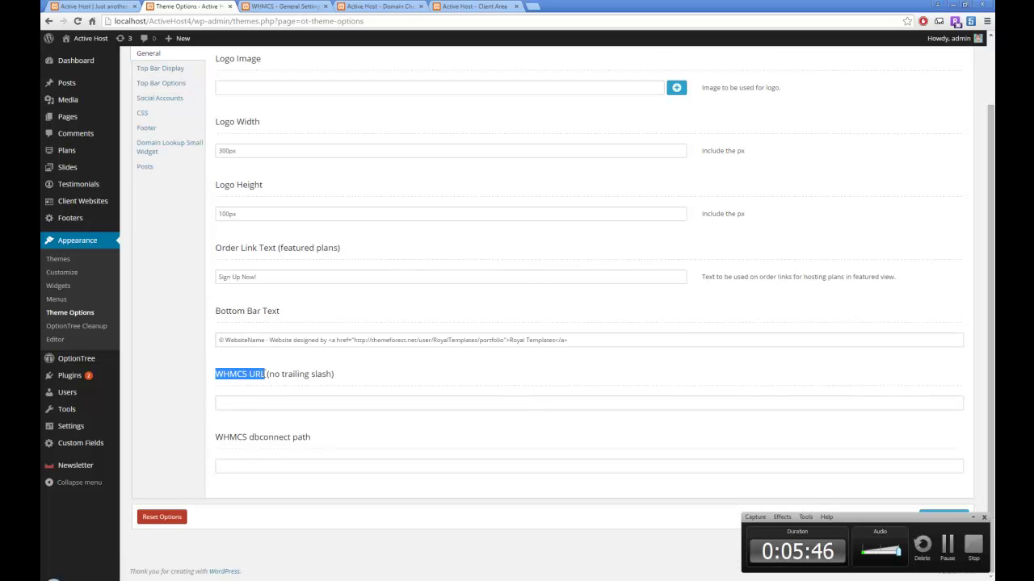
pyautogui.moveTo(222, 437); pyautogui.dragTo(292, 436)
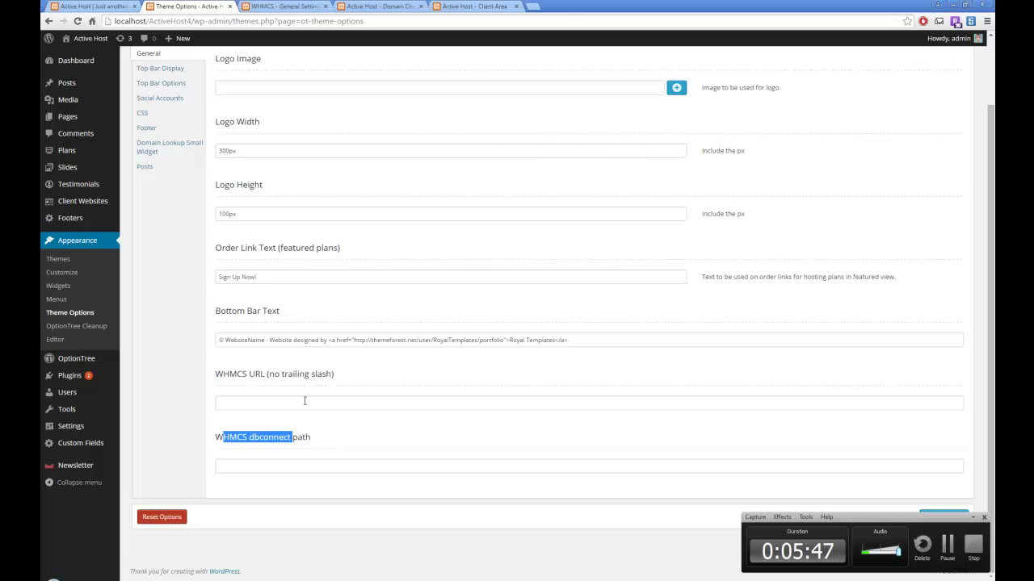
pyautogui.click(288, 5)
pyautogui.hotkey('ctrl', 'Tab')
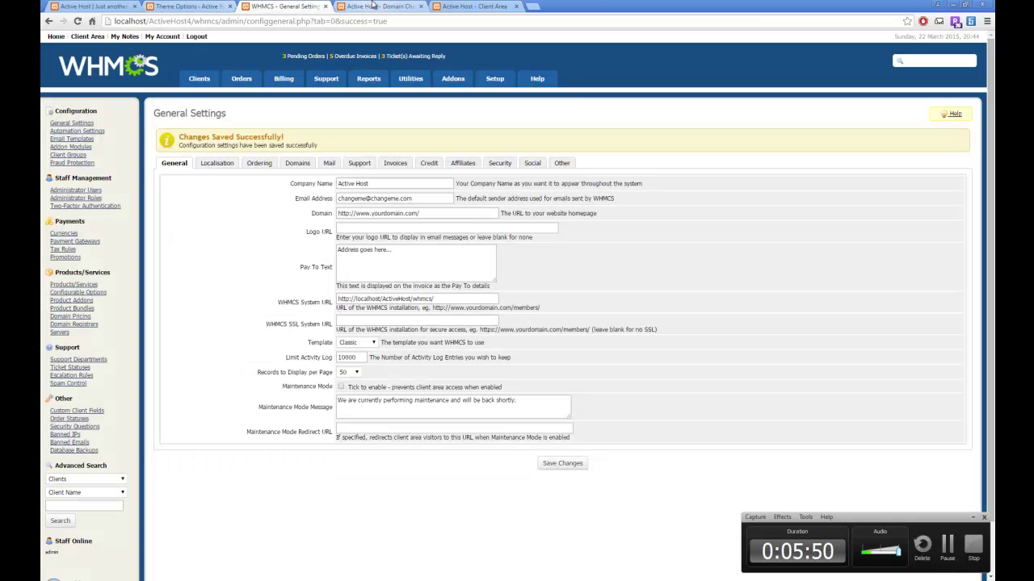
pyautogui.moveTo(218, 24); pyautogui.dragTo(88, 25)
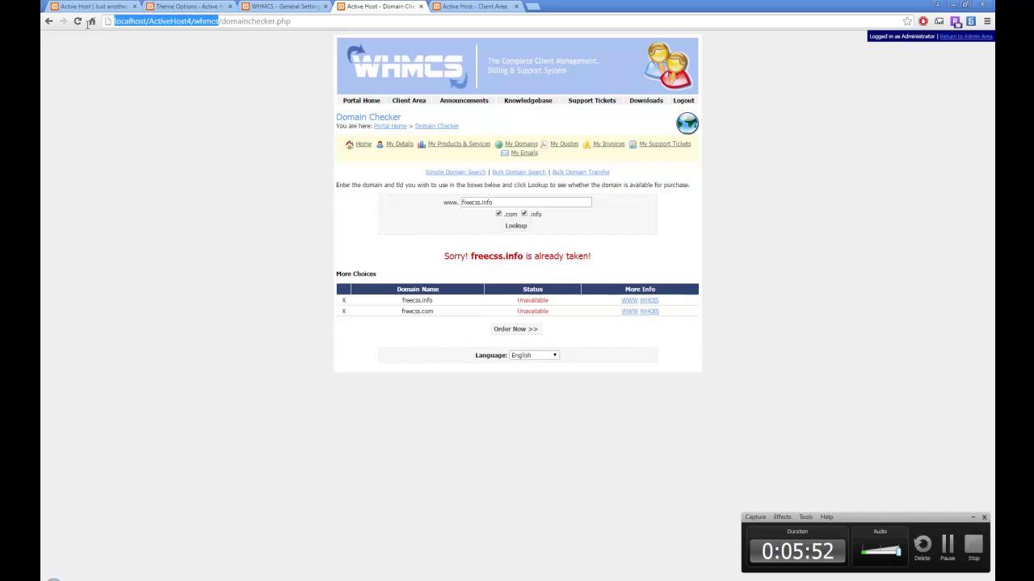
pyautogui.hotkey('ctrl', 'c')
pyautogui.click(187, 6)
pyautogui.click(319, 403)
pyautogui.hotkey('ctrl', 'v')
# - Set the WHMCS dbconnect path to whmcs/dbconnect.php and save the theme options
pyautogui.click(294, 466)
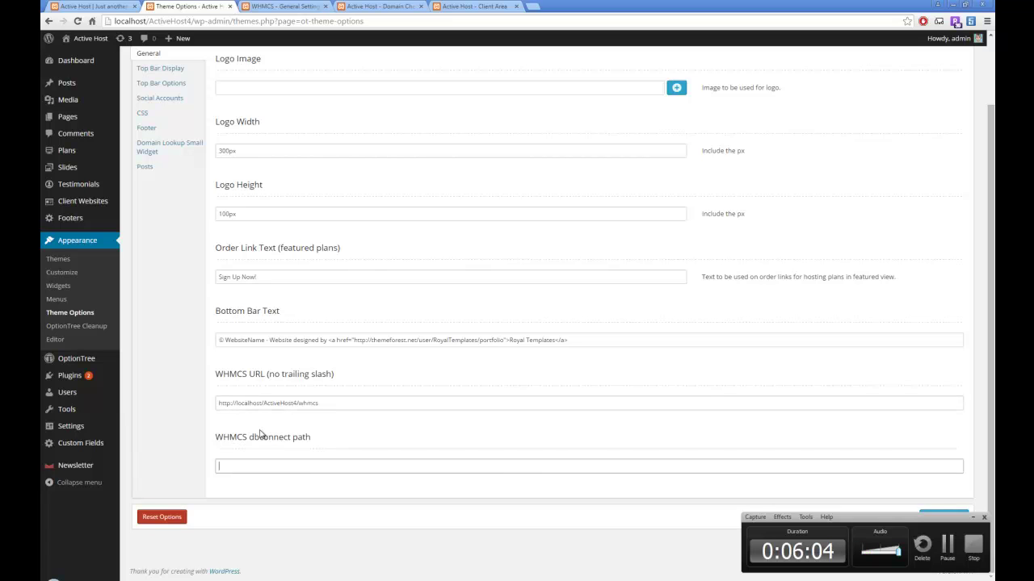
pyautogui.write('wh')
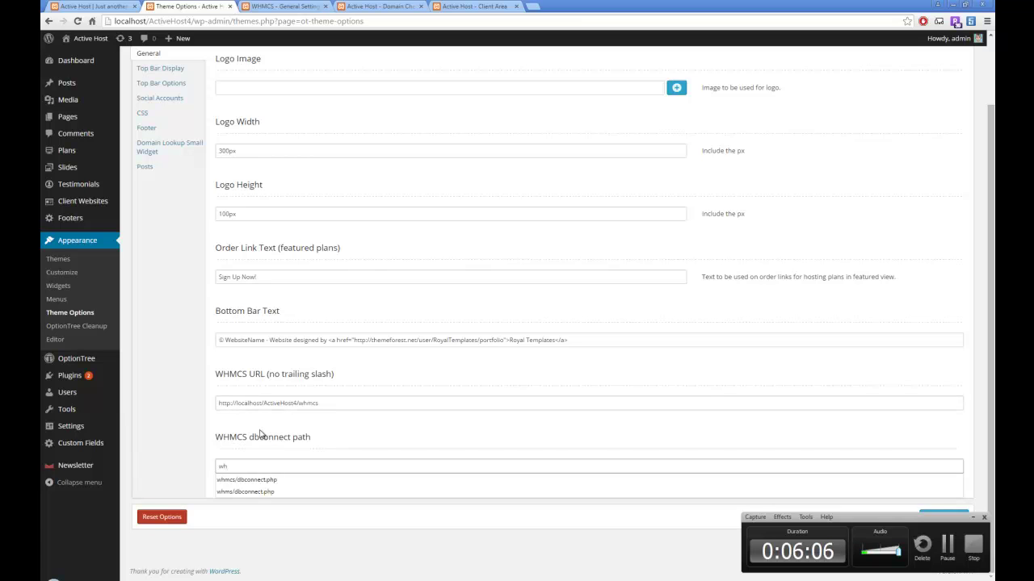
pyautogui.click(260, 481)
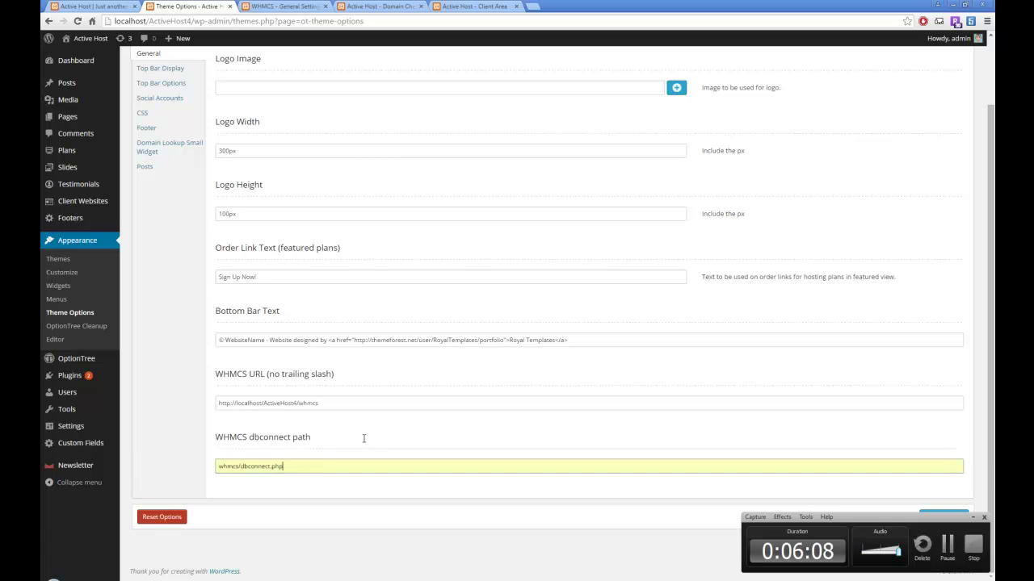
pyautogui.click(955, 514)
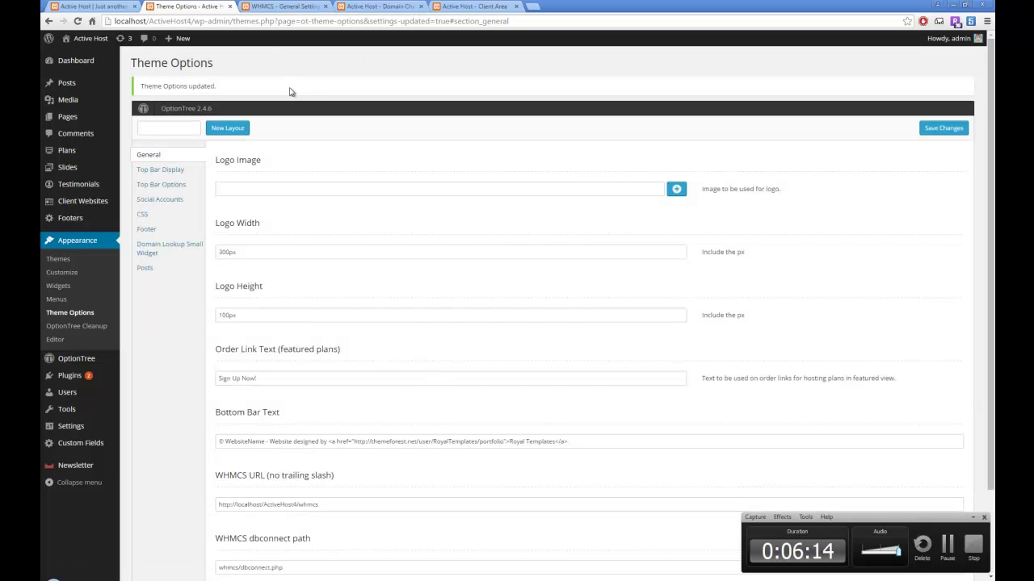
# - Set the WHMCS template to Activehost in the general settings and save the changes
pyautogui.click(303, 5)
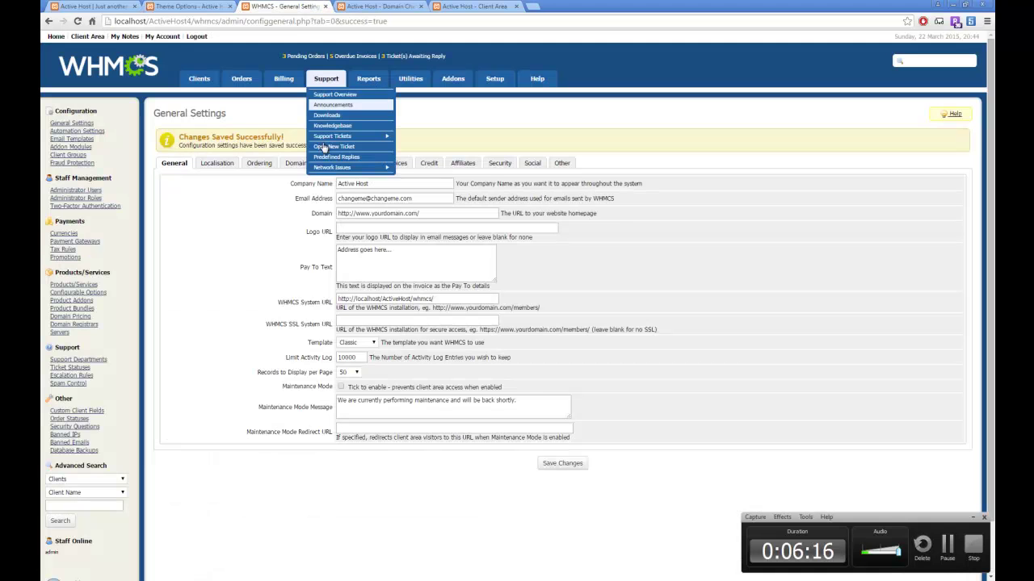
pyautogui.click(359, 344)
pyautogui.click(360, 351)
pyautogui.click(557, 464)
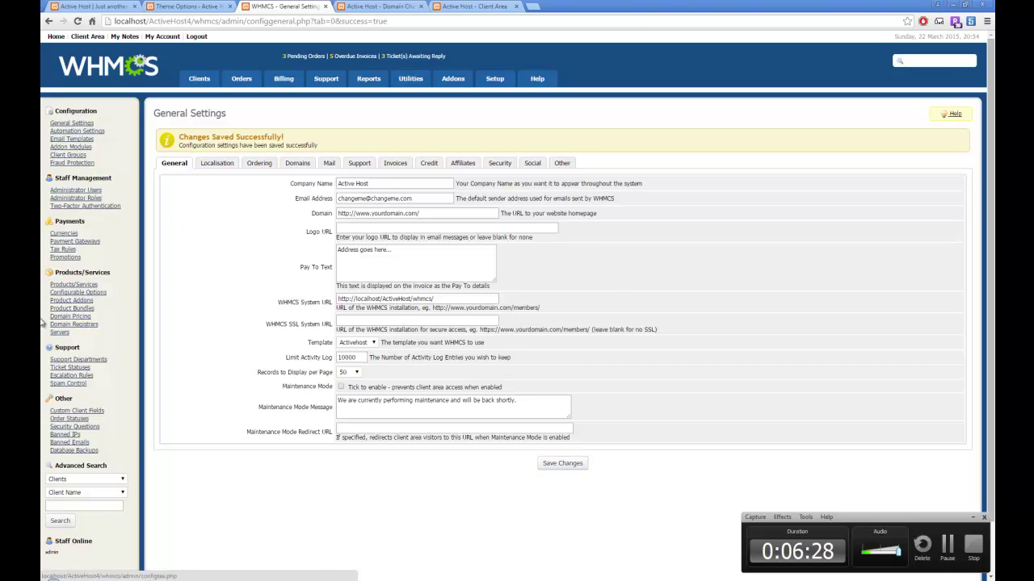
# - Reload the WHMCS Domain Checker page to check how it looks with the Activehost template
pyautogui.click(397, 5)
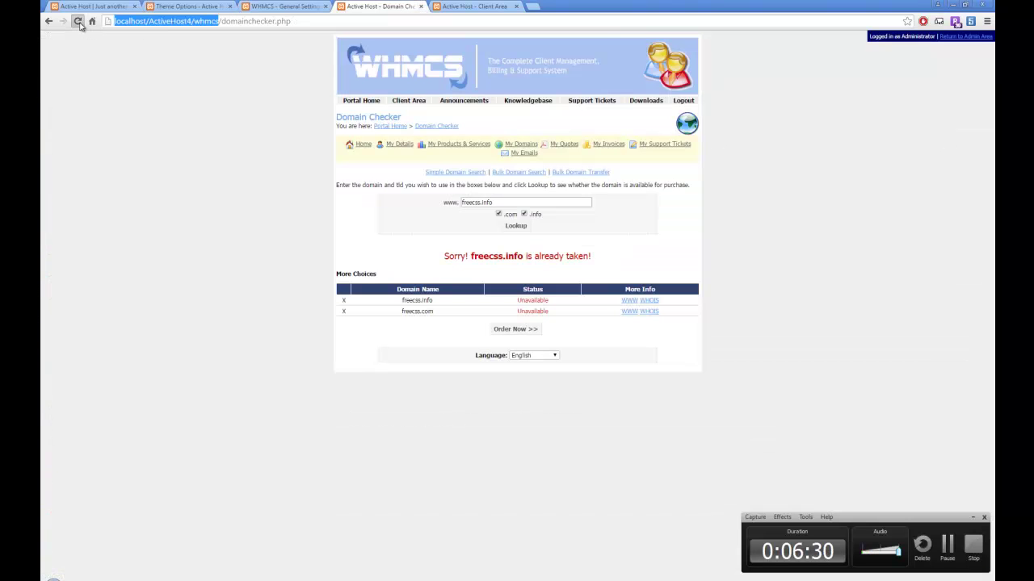
pyautogui.click(78, 21)
pyautogui.click(537, 95)
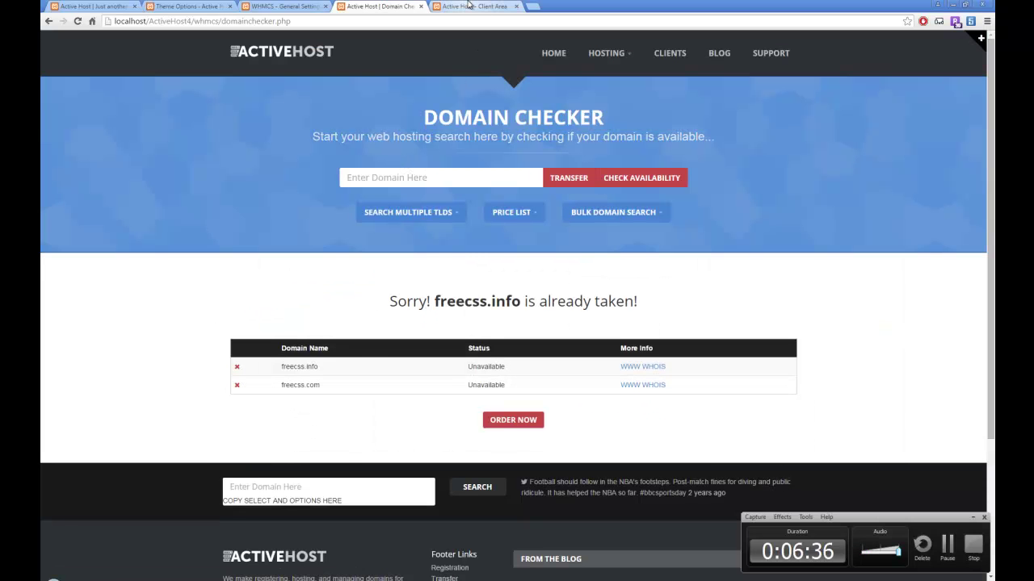
# - Reload the WHMCS Client Area page, review it from header to footer, and return to the Domain Checker page
pyautogui.click(475, 7)
pyautogui.click(78, 21)
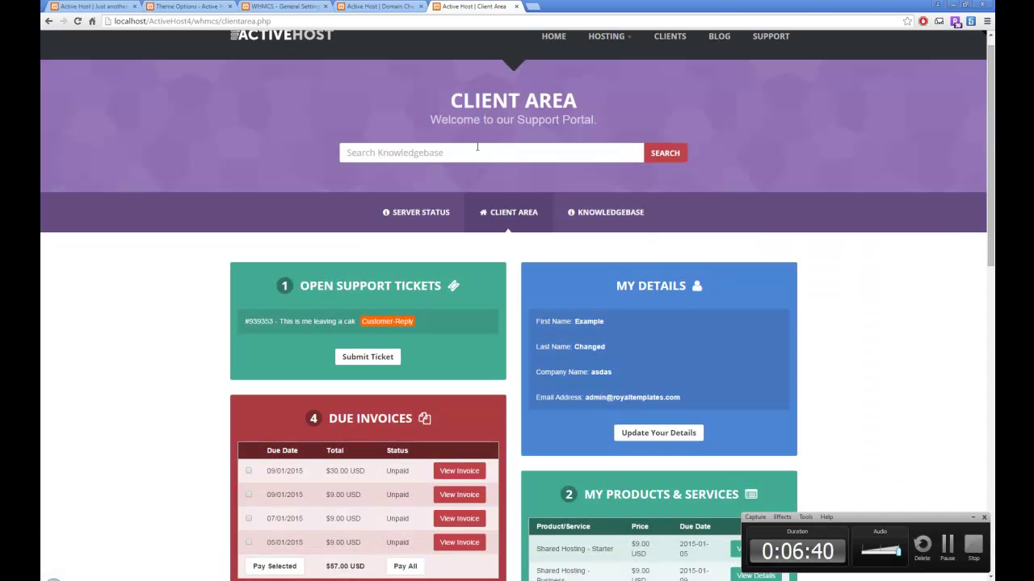
pyautogui.scroll(2, 315, 153)
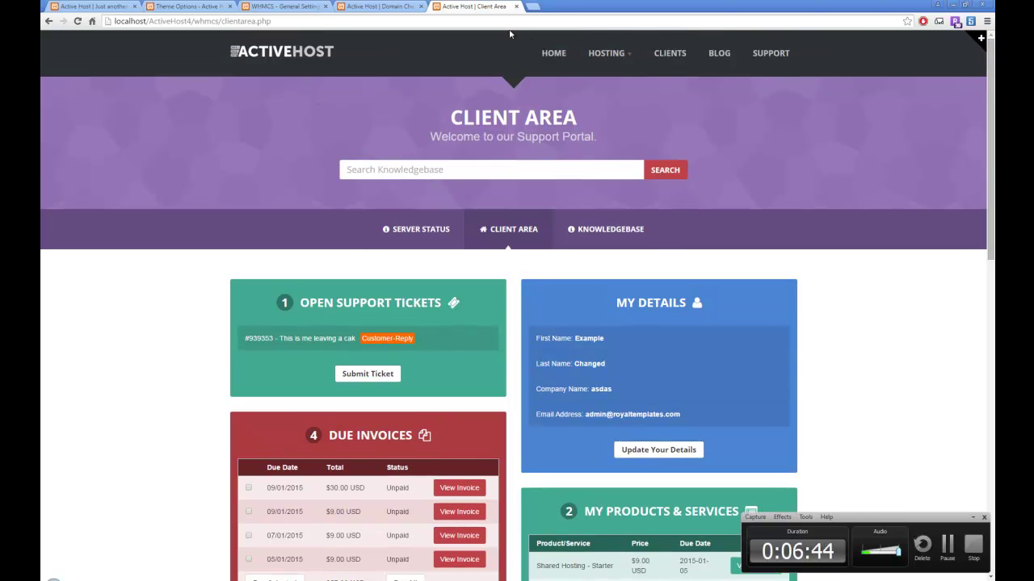
pyautogui.moveTo(991, 72); pyautogui.dragTo(991, 386)
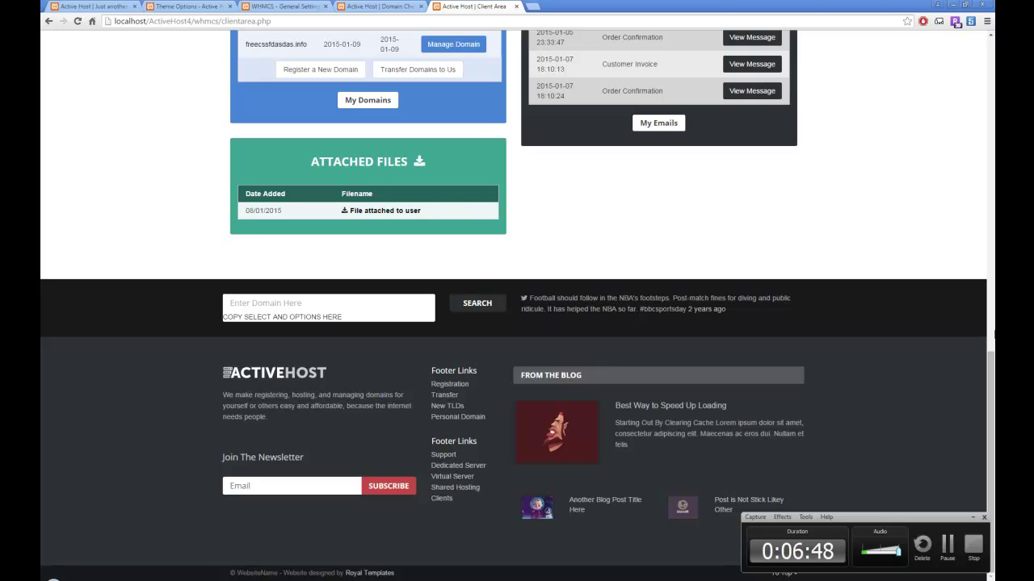
pyautogui.moveTo(990, 420); pyautogui.dragTo(991, 107)
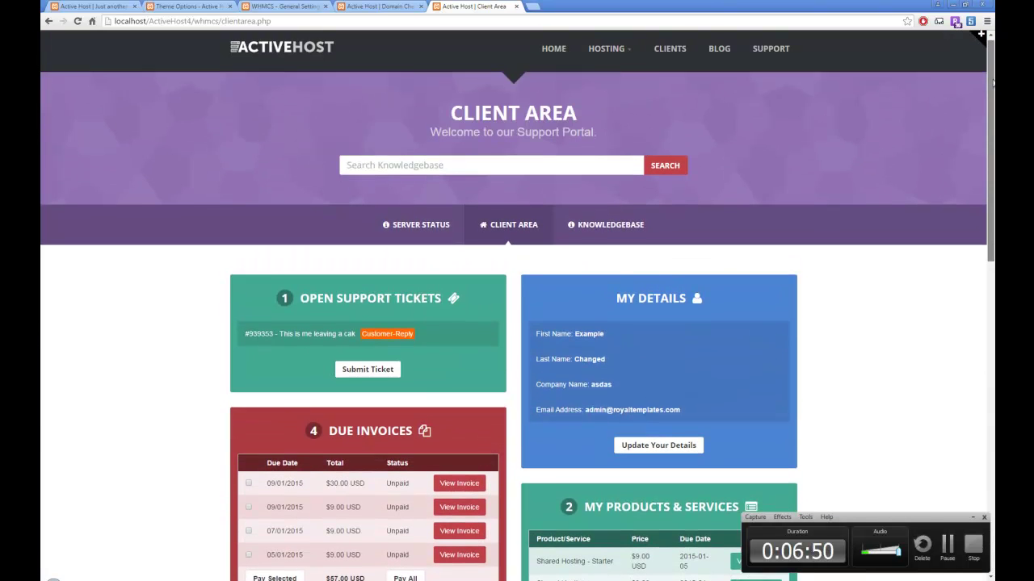
pyautogui.moveTo(990, 121); pyautogui.dragTo(990, 436)
pyautogui.scroll(20, 350, 161)
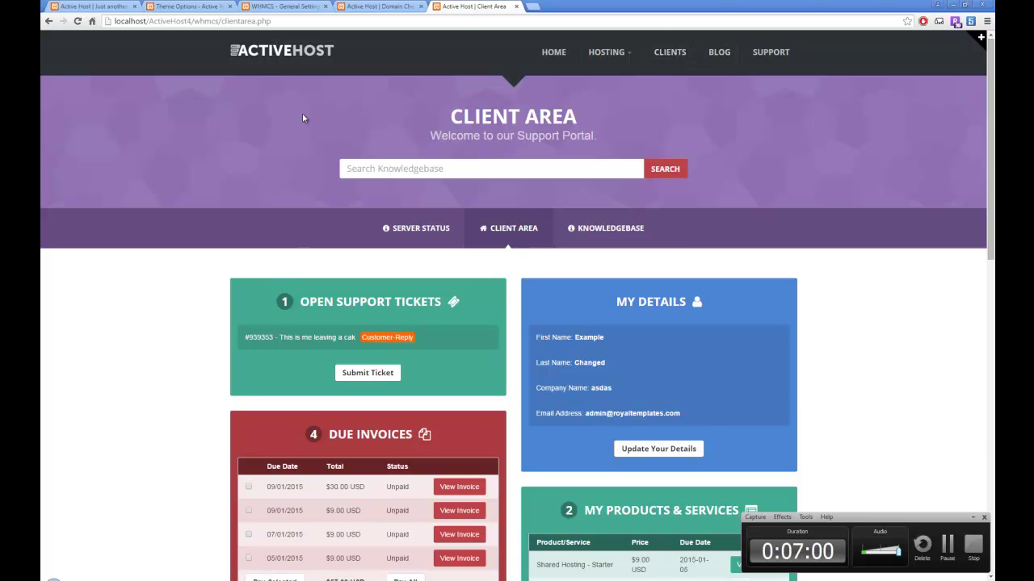
pyautogui.click(365, 6)
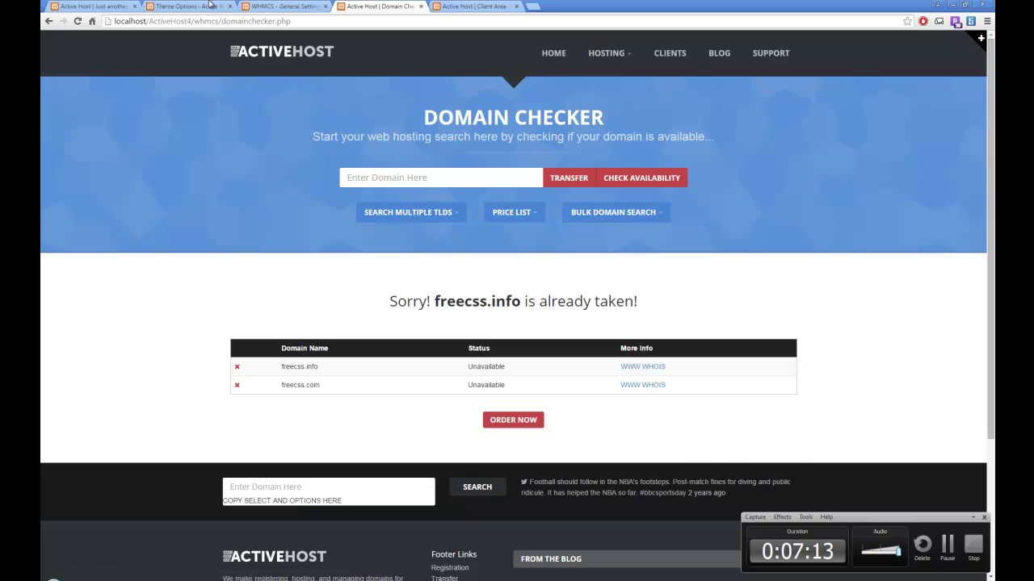
# - Open the homepage in Page Builder, fetch the WHMCS content in the Find a Domain widget's settings, and save the widget
pyautogui.click(102, 7)
pyautogui.scroll(20, 518, 276)
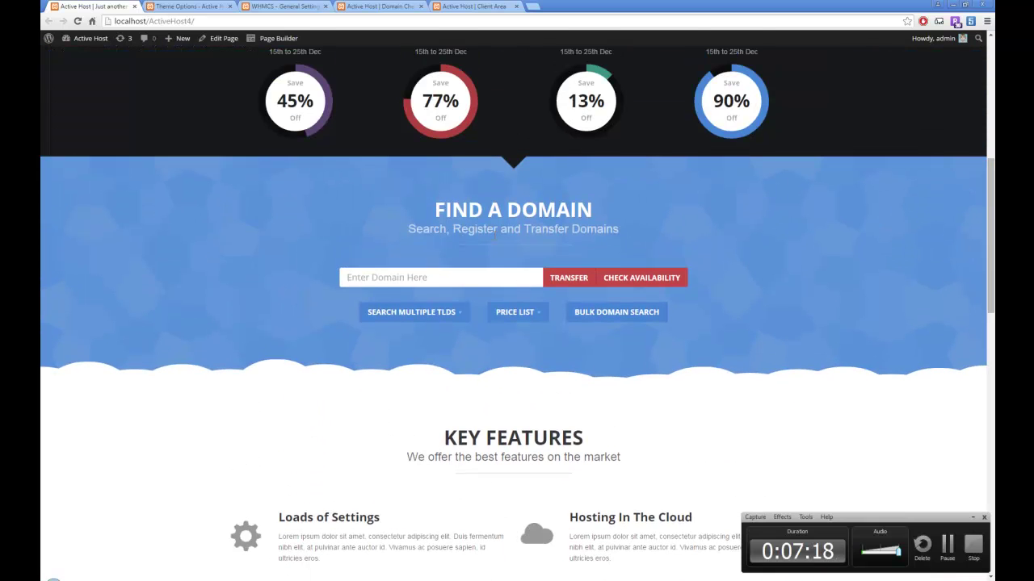
pyautogui.click(271, 39)
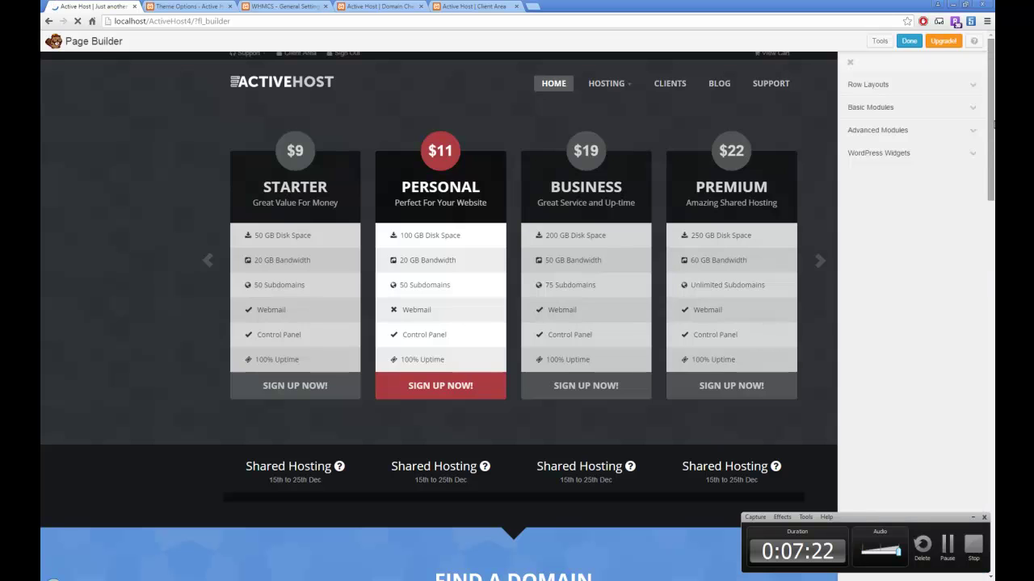
pyautogui.scroll(-5, 620, 304)
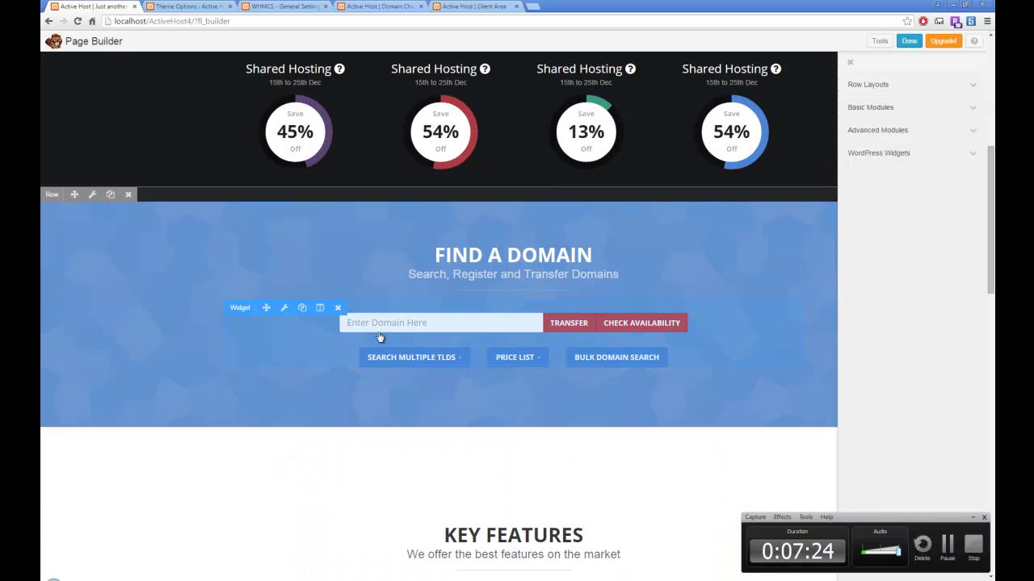
pyautogui.click(284, 308)
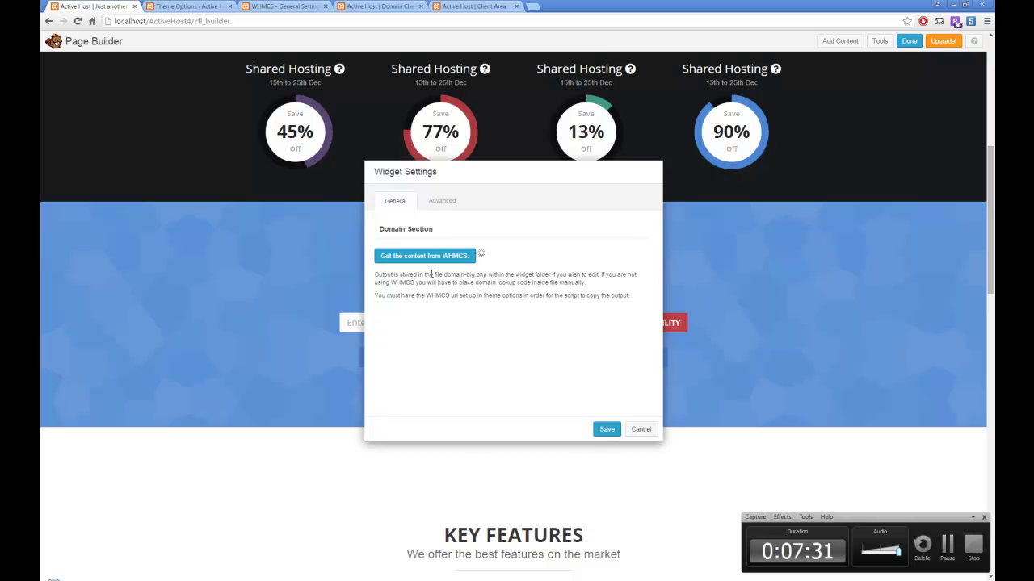
pyautogui.click(575, 83)
pyautogui.click(606, 429)
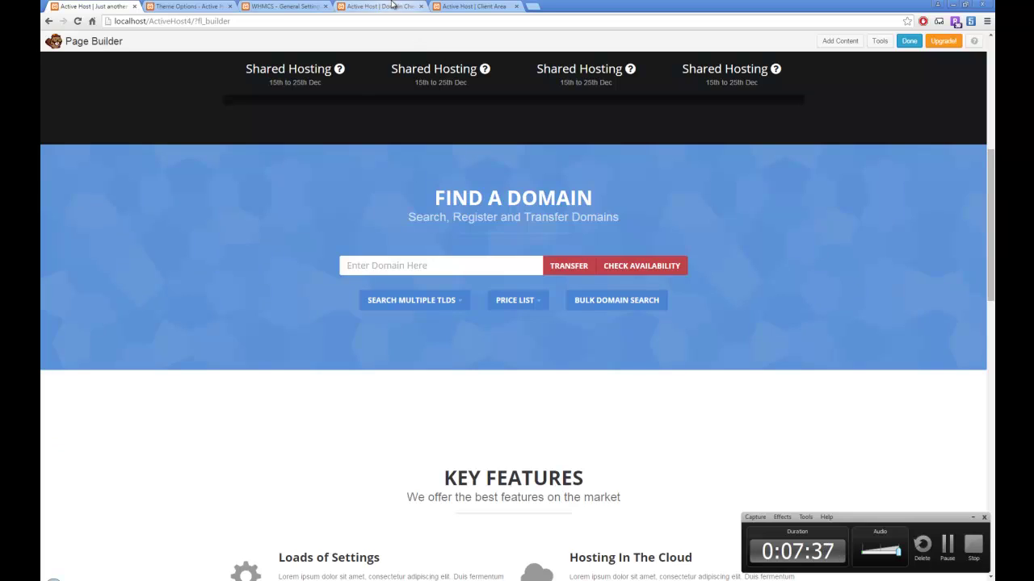
# - Check the multiple TLD search options on the Domain Checker page, then return to the homepage in Page Builder
pyautogui.click(380, 6)
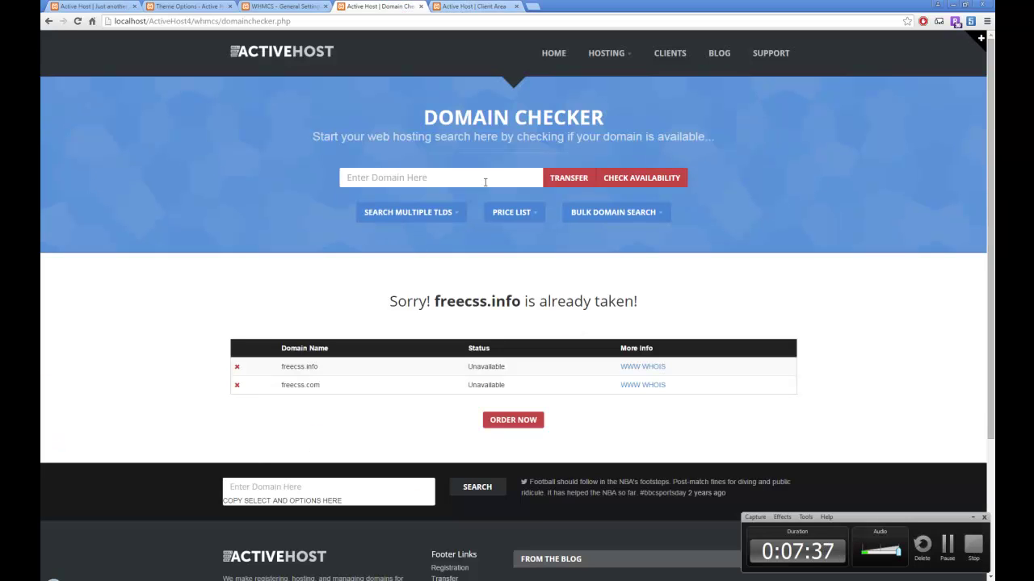
pyautogui.click(436, 214)
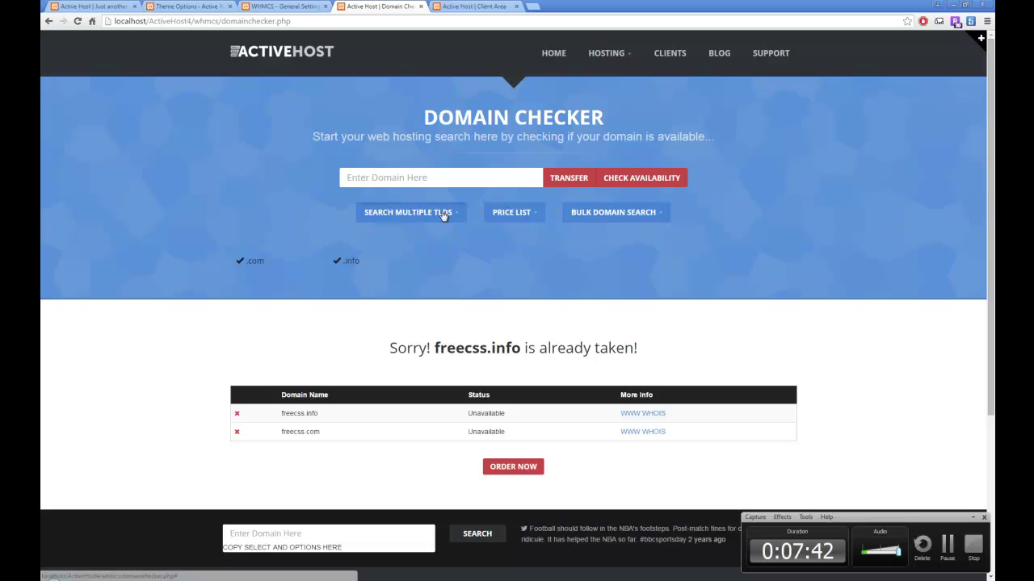
pyautogui.click(443, 214)
pyautogui.click(49, 6)
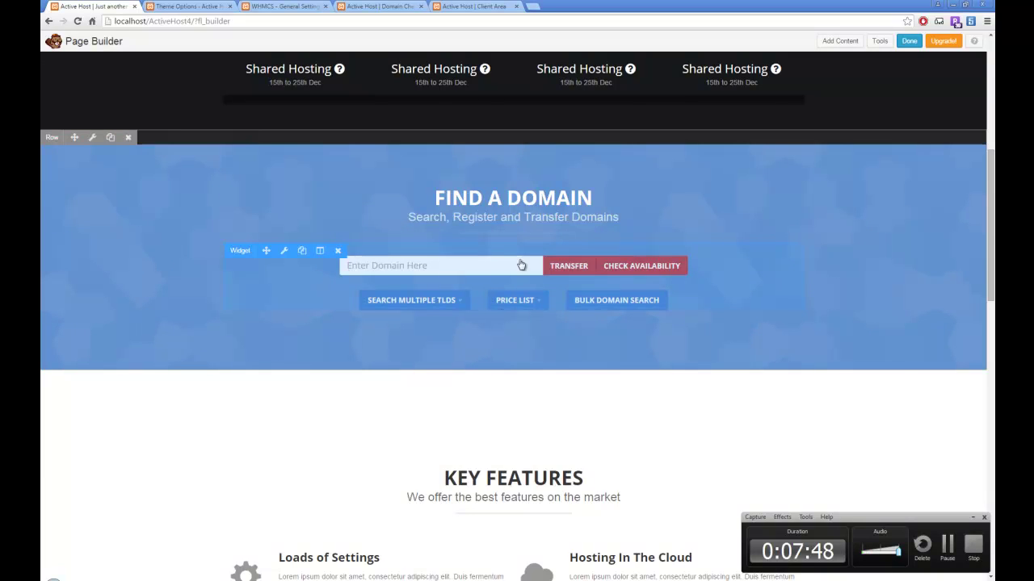
# - Finish editing the homepage in Page Builder and publish the changes
pyautogui.moveTo(991, 246); pyautogui.dragTo(983, 138)
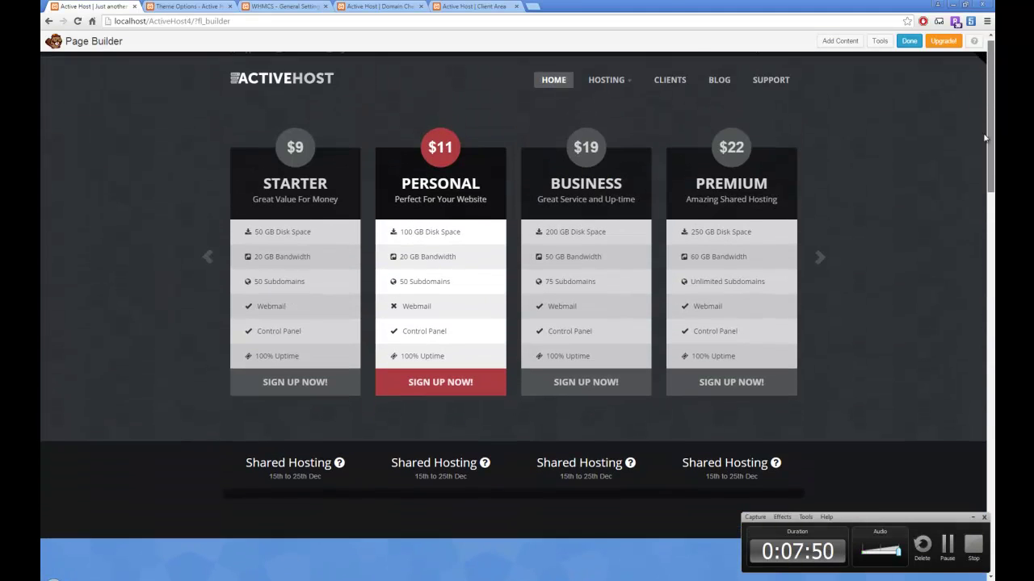
pyautogui.click(910, 40)
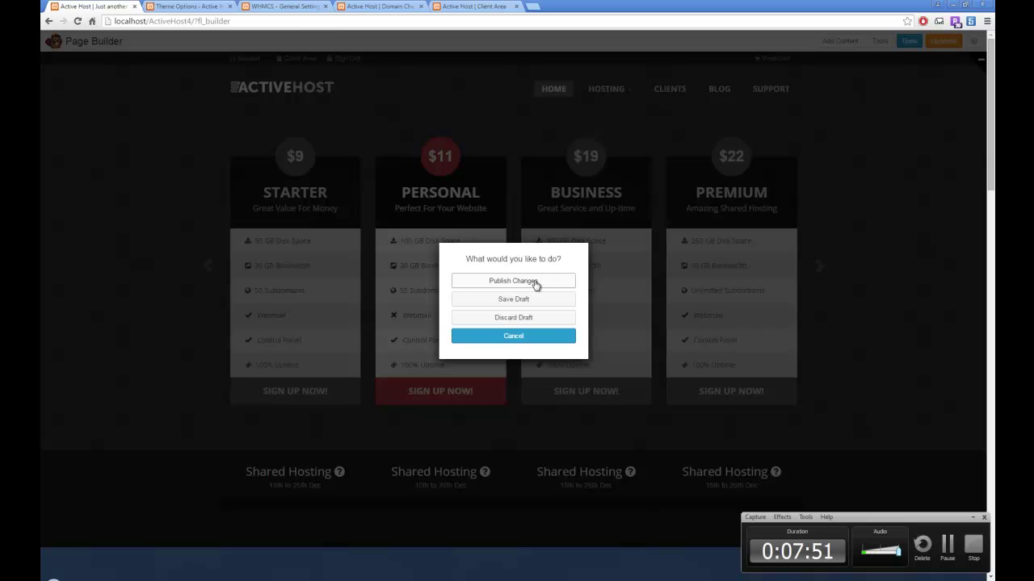
pyautogui.click(534, 281)
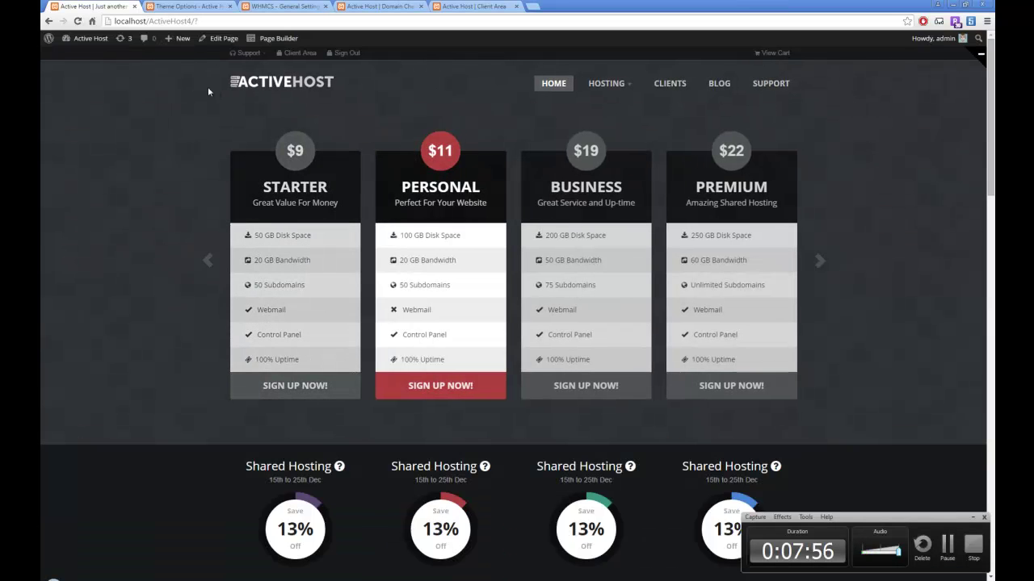
# - Open the Homepage for editing, examine its slide selection and custom styling options, and return to the site without updating
pyautogui.click(223, 38)
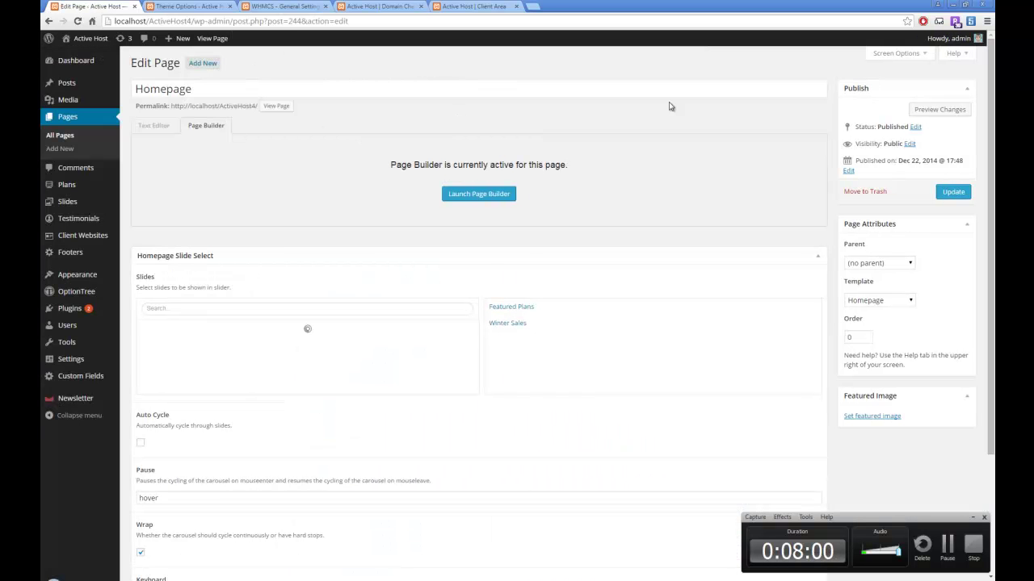
pyautogui.scroll(-2, 525, 243)
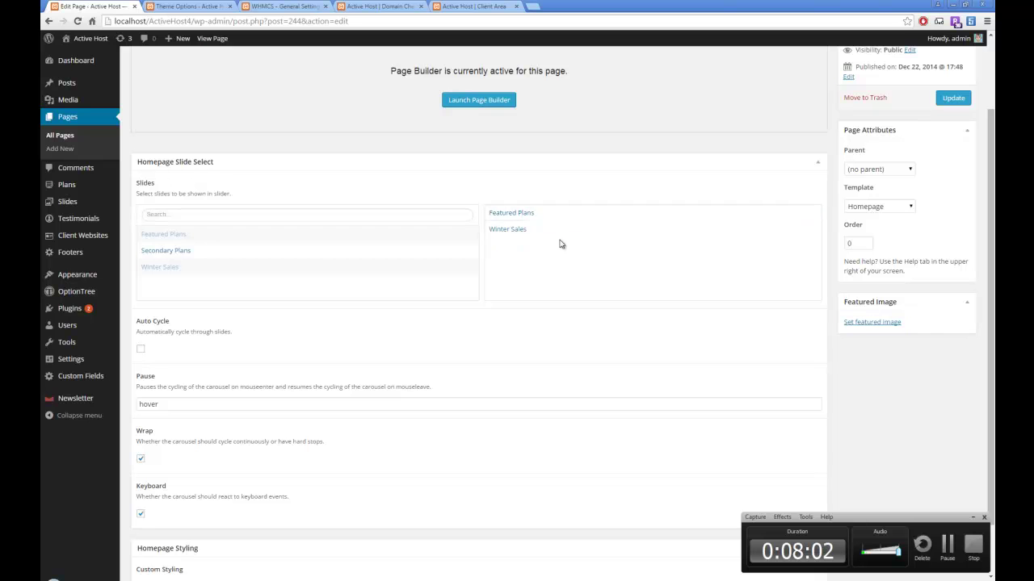
pyautogui.scroll(-2, 546, 234)
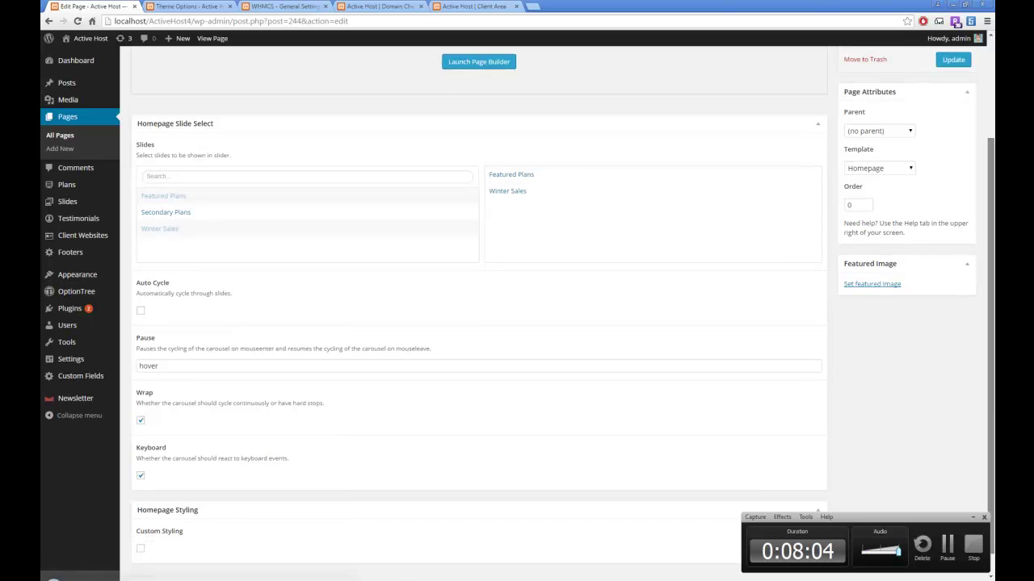
pyautogui.click(141, 526)
pyautogui.scroll(-3, 266, 363)
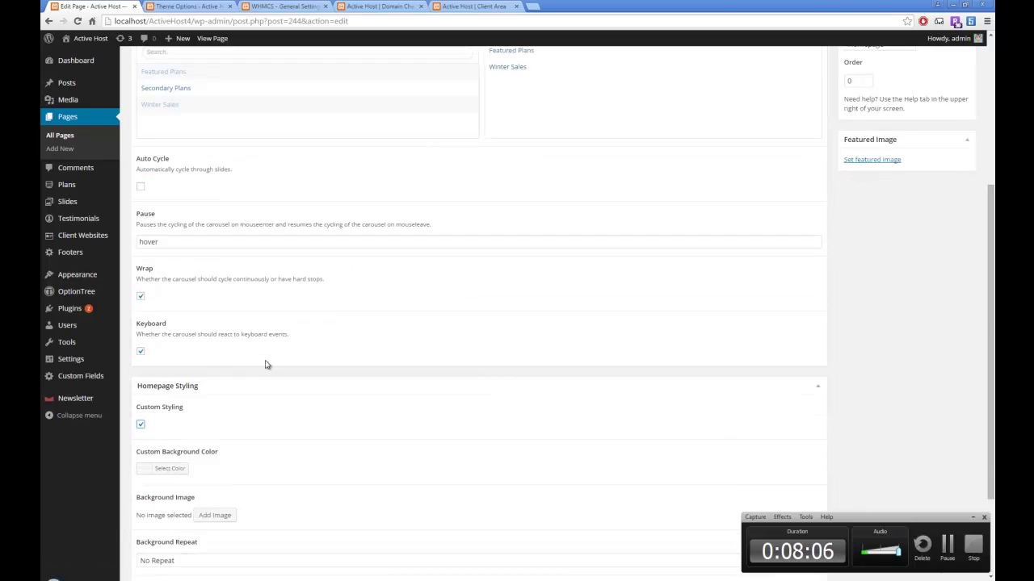
pyautogui.scroll(4, 974, 134)
pyautogui.scroll(1, 974, 134)
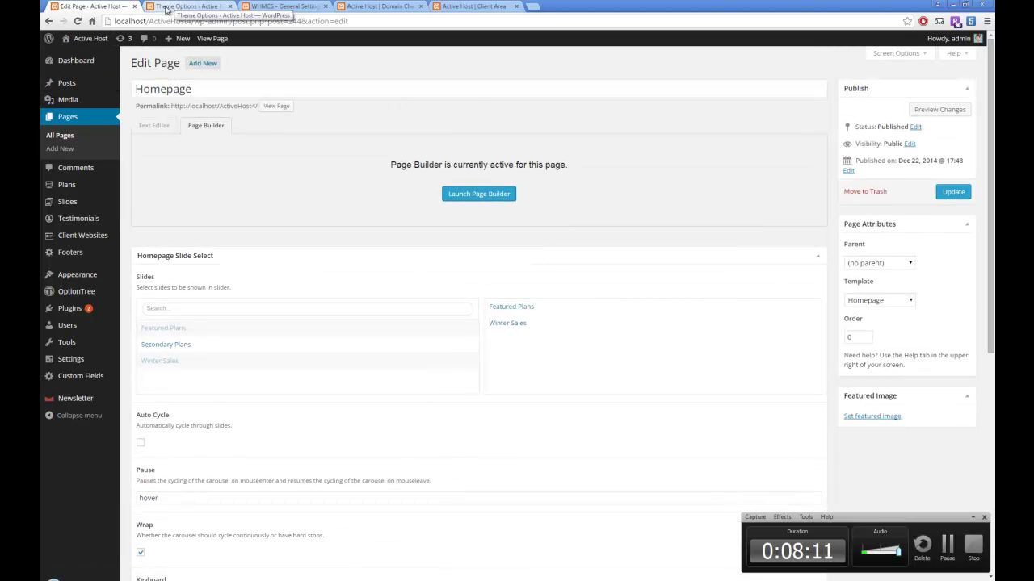
pyautogui.click(47, 21)
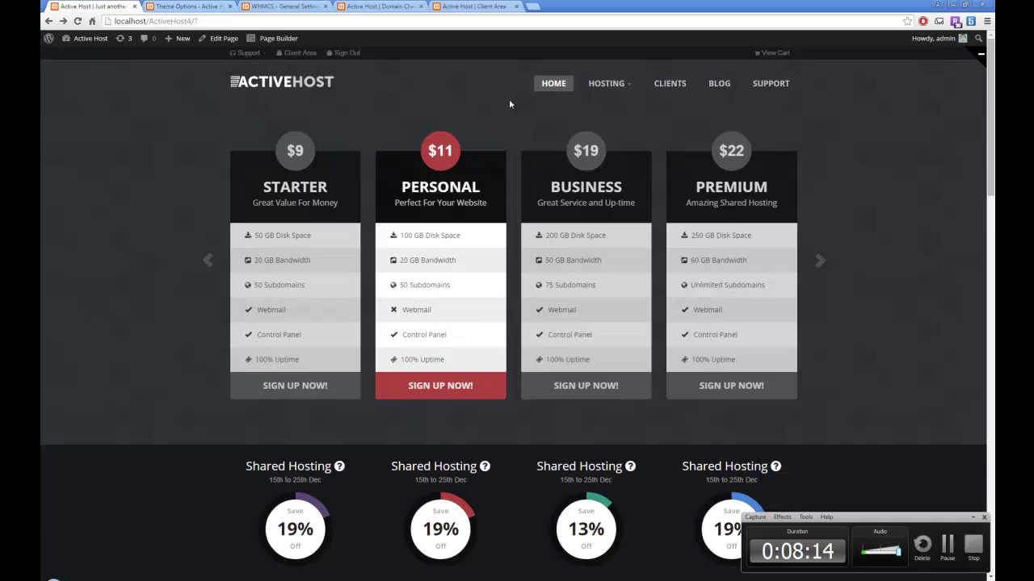
# - Open the site's Blog category for editing and choose Categories as its post filter
pyautogui.click(718, 84)
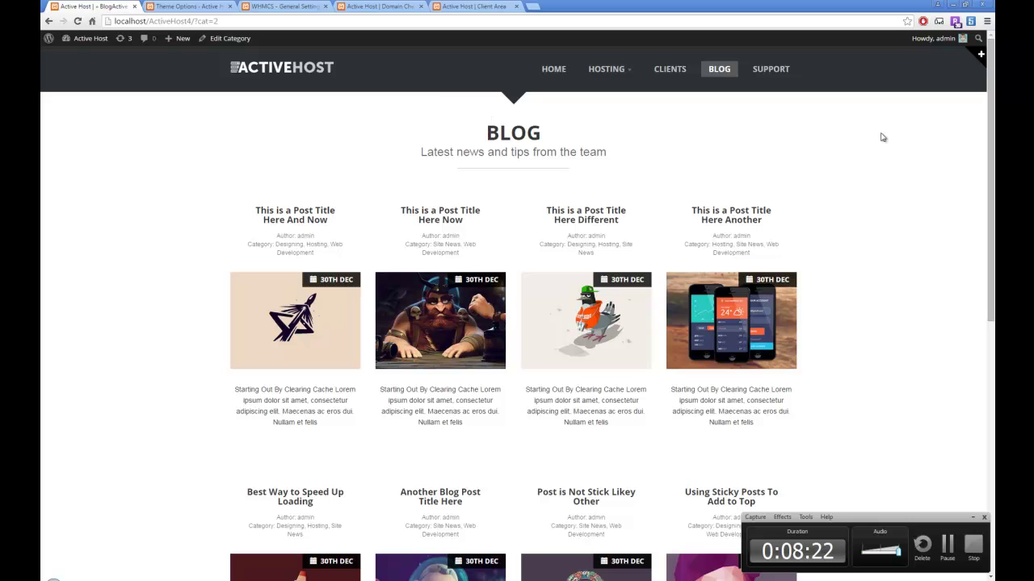
pyautogui.click(239, 39)
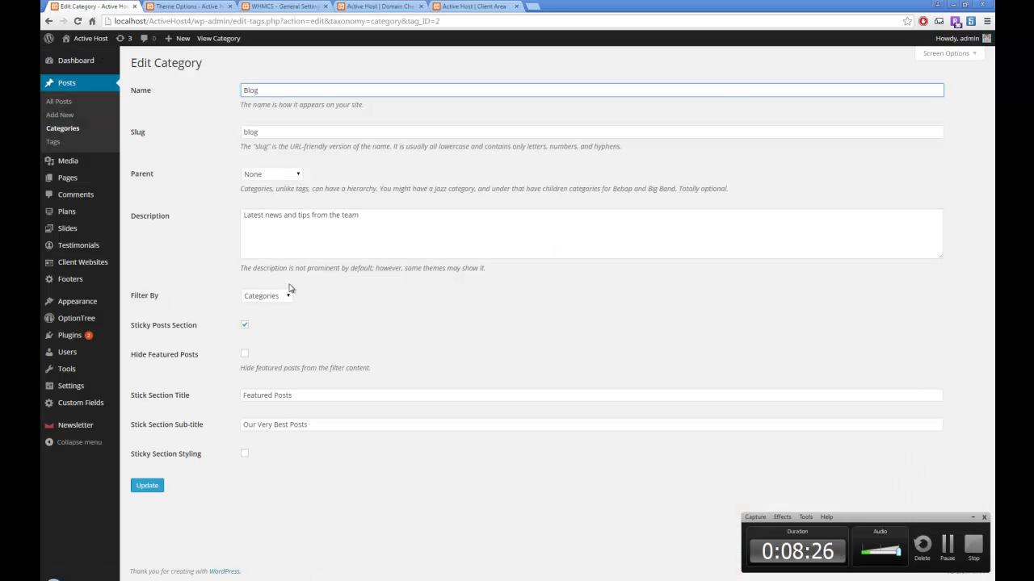
pyautogui.click(281, 300)
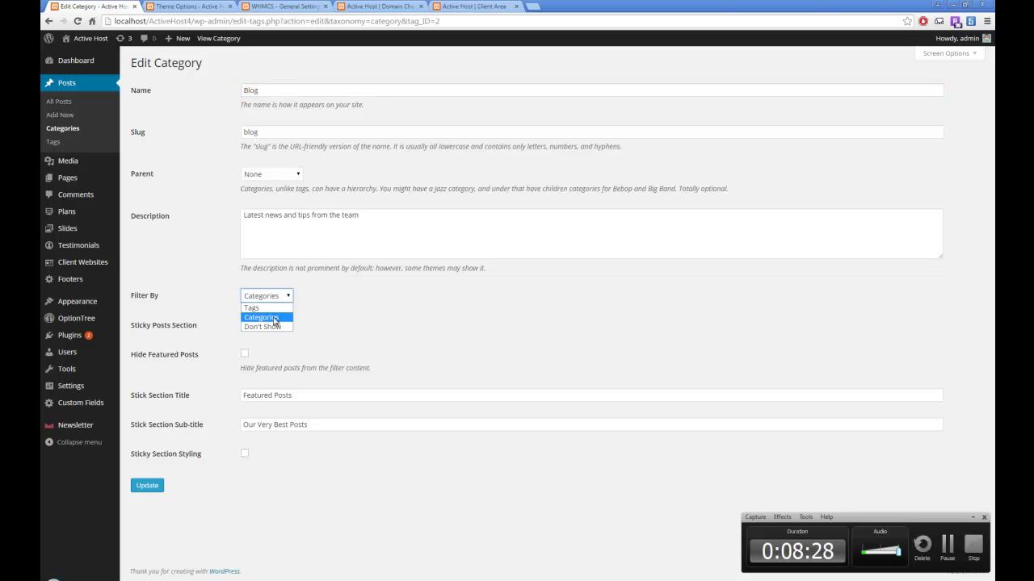
pyautogui.click(270, 316)
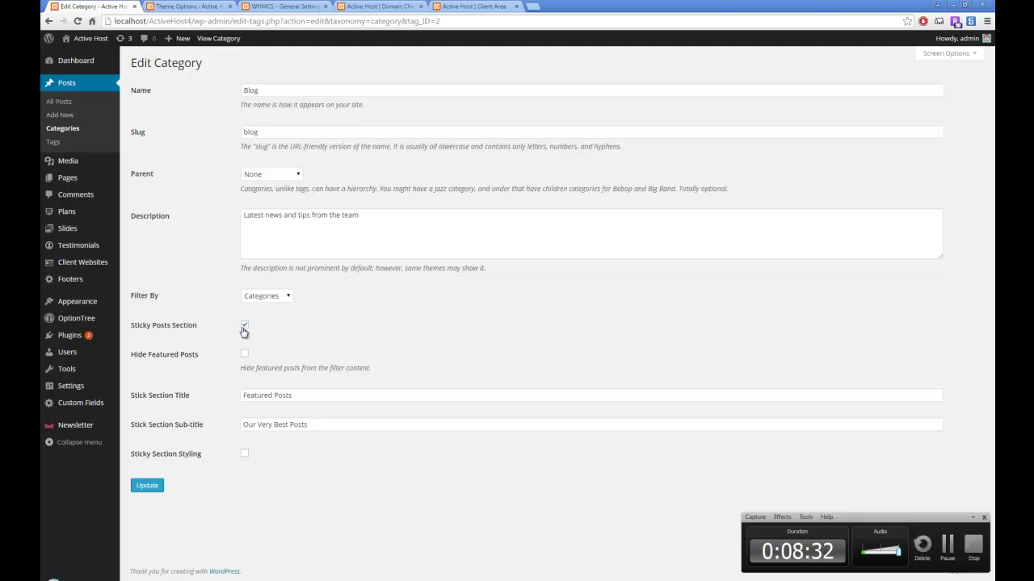
# - Enable sticky section styling for the Blog category and set section-bg32-1024x4844.jpg as its custom background image
pyautogui.click(245, 457)
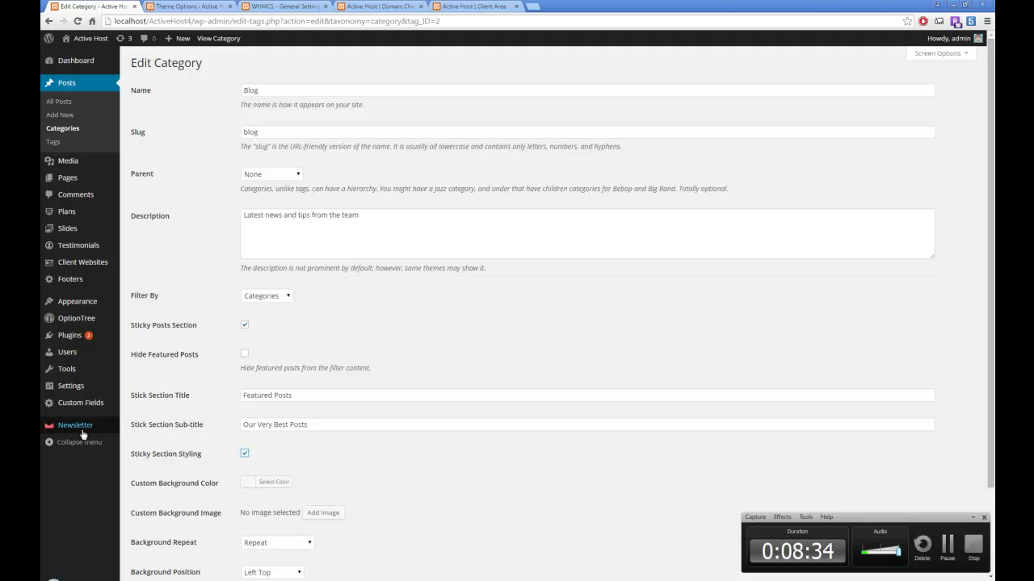
pyautogui.scroll(-2, 211, 452)
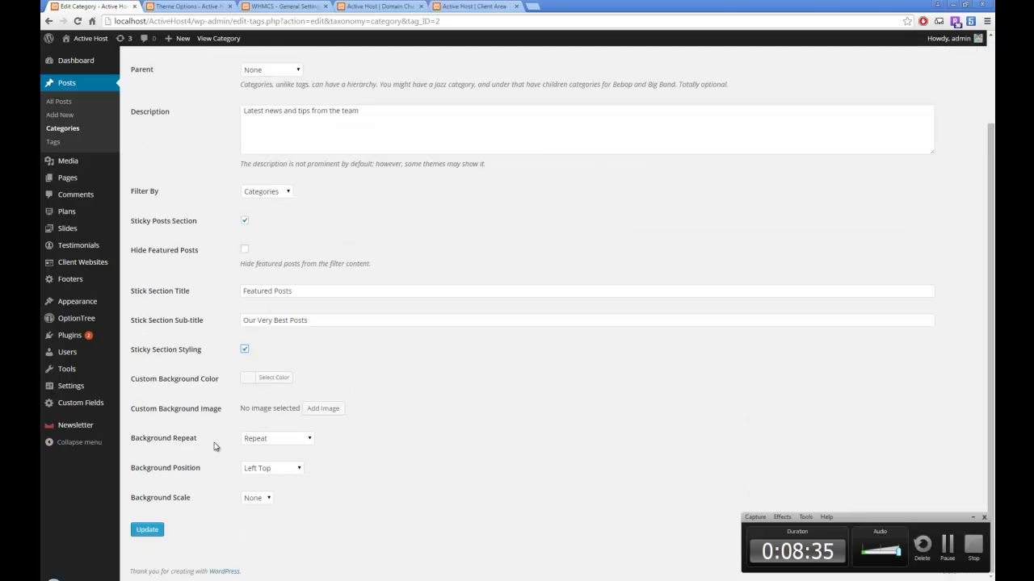
pyautogui.click(319, 410)
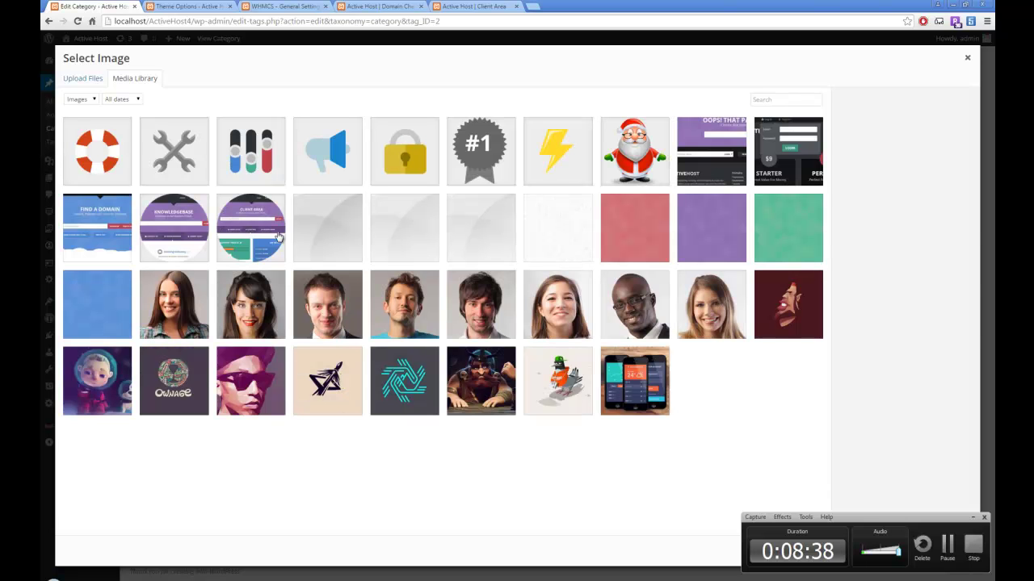
pyautogui.click(970, 518)
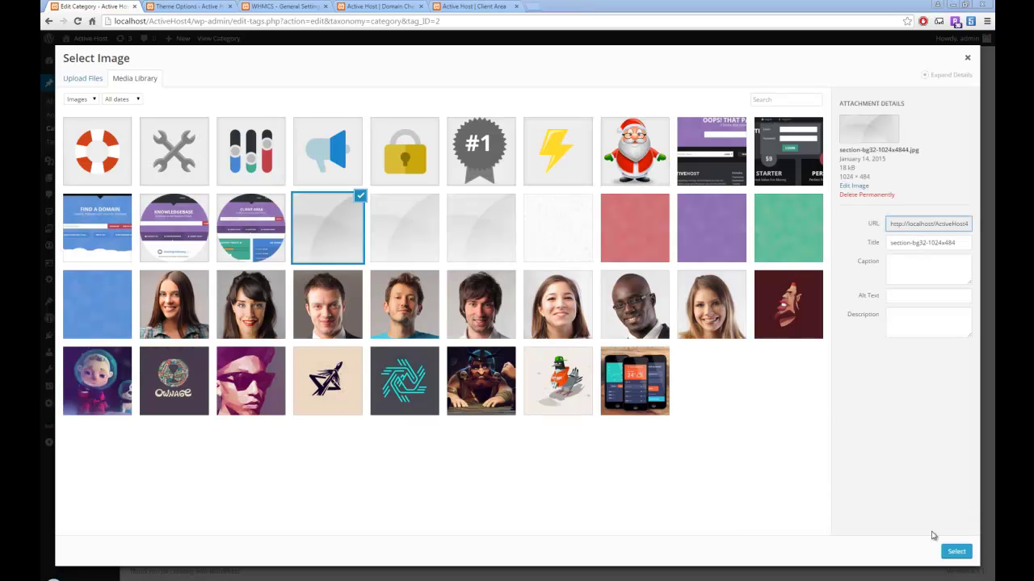
pyautogui.click(946, 549)
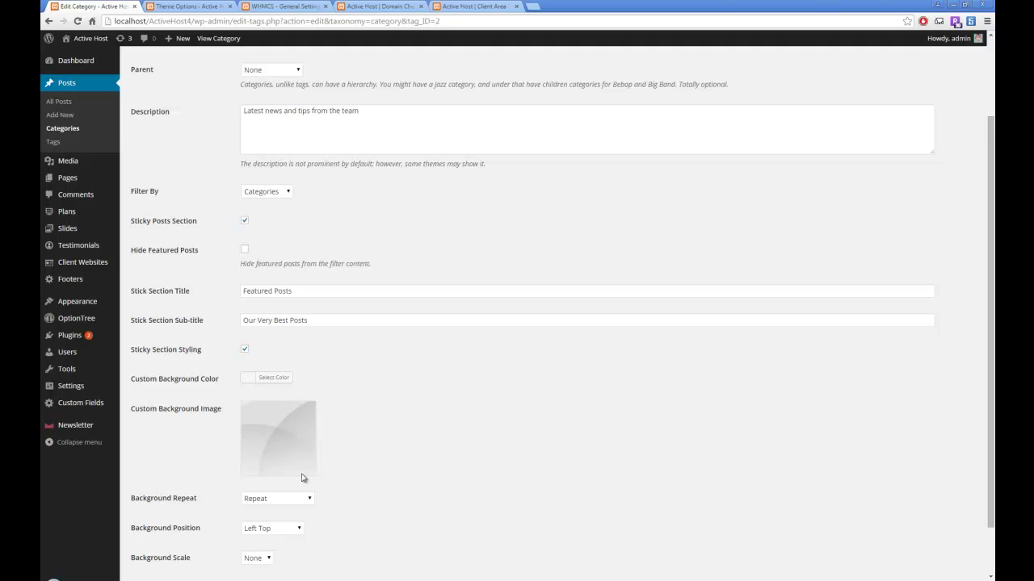
# - Set the Blog category's background to No Repeat, Center Center position and Fill scale, and update the category
pyautogui.click(273, 498)
pyautogui.click(298, 521)
pyautogui.scroll(-2, 400, 489)
pyautogui.click(265, 468)
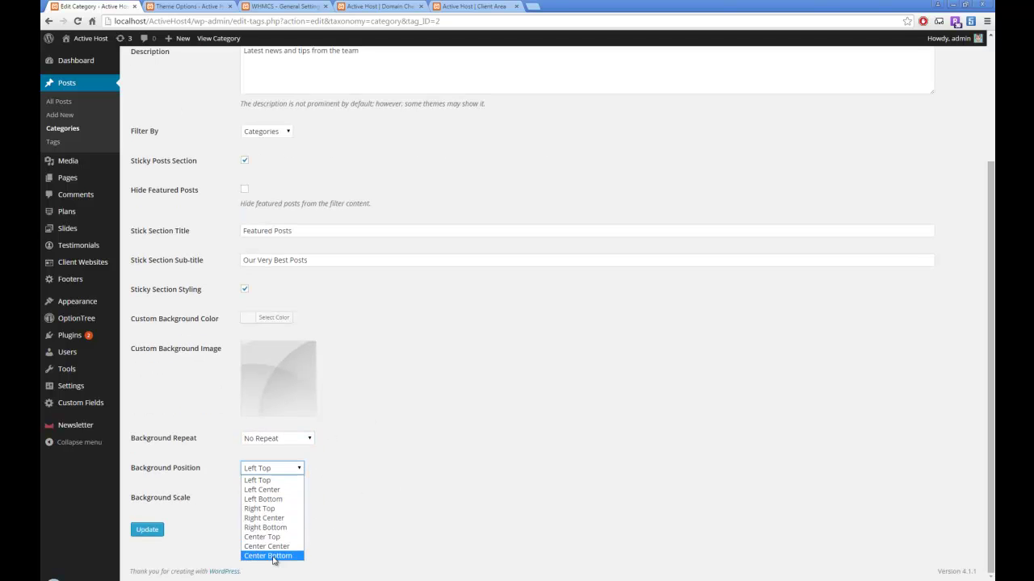
pyautogui.click(274, 549)
pyautogui.click(254, 499)
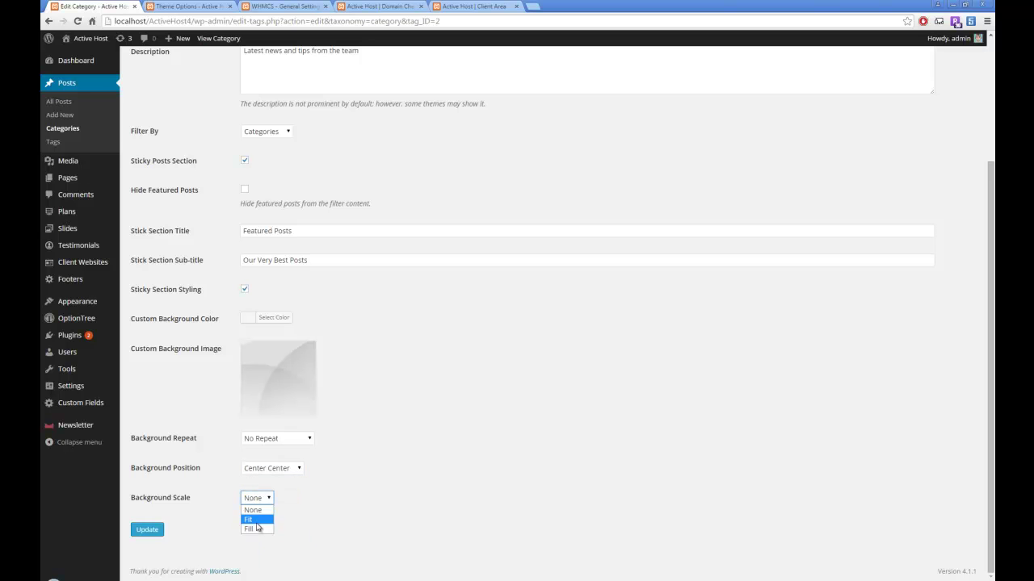
pyautogui.click(258, 527)
pyautogui.click(148, 531)
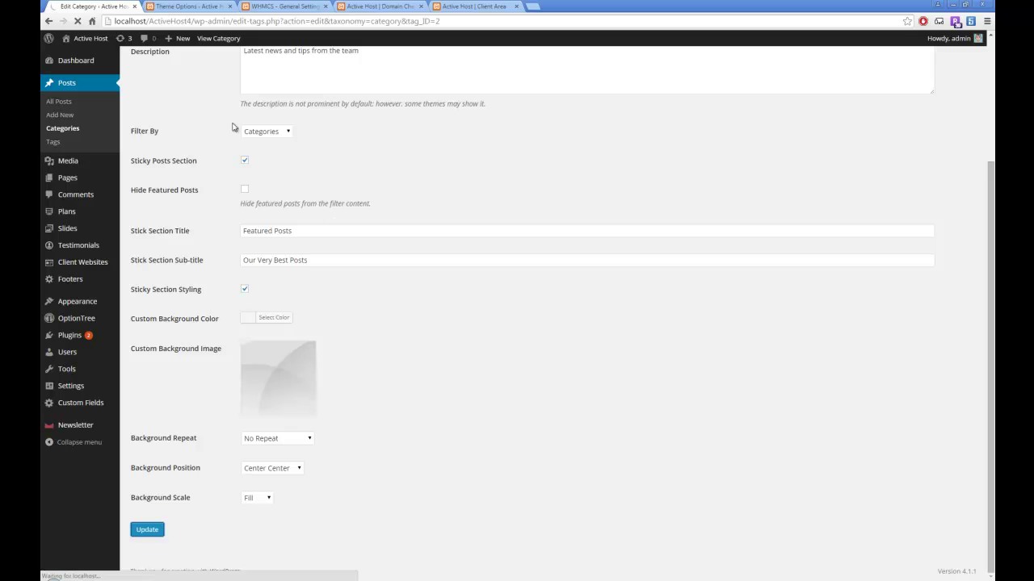
# - View the Blog category on the site to check the featured posts section's background
pyautogui.moveTo(454, 171)
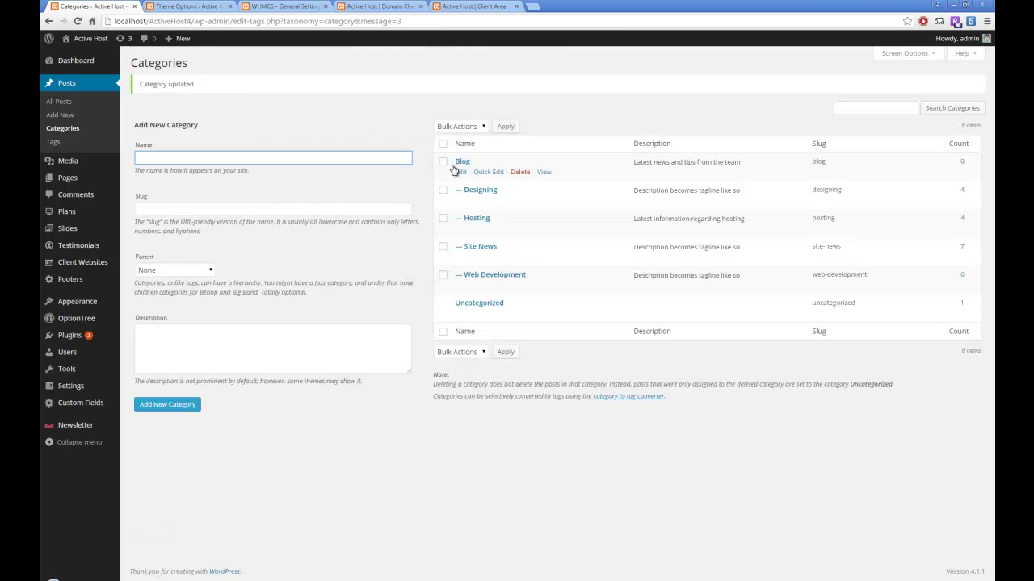
pyautogui.click(541, 172)
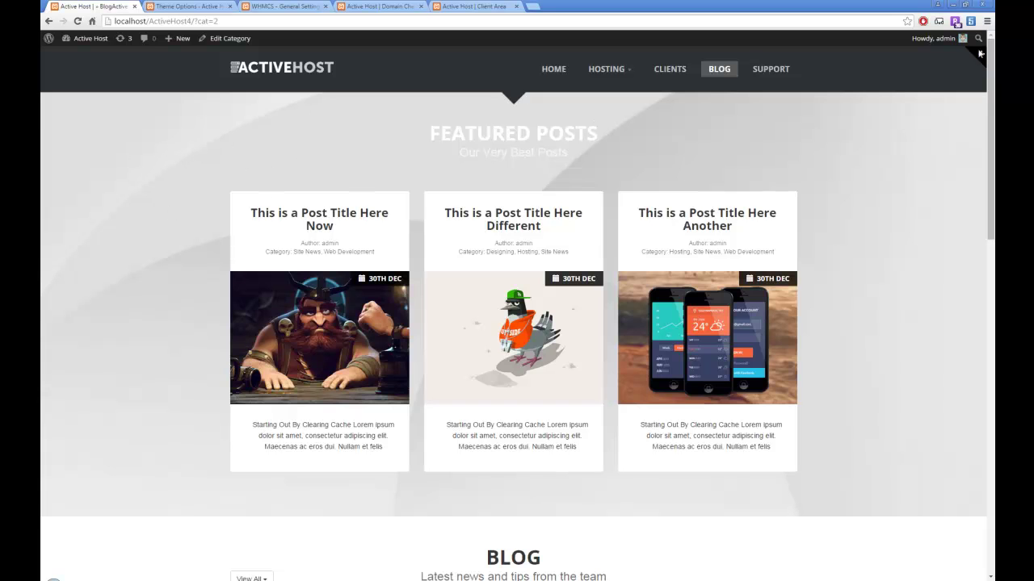
pyautogui.moveTo(991, 204)
pyautogui.mouseDown()
pyautogui.moveTo(991, 322)
pyautogui.moveTo(973, 319)
pyautogui.moveTo(973, 341)
pyautogui.moveTo(980, 196)
pyautogui.mouseUp()
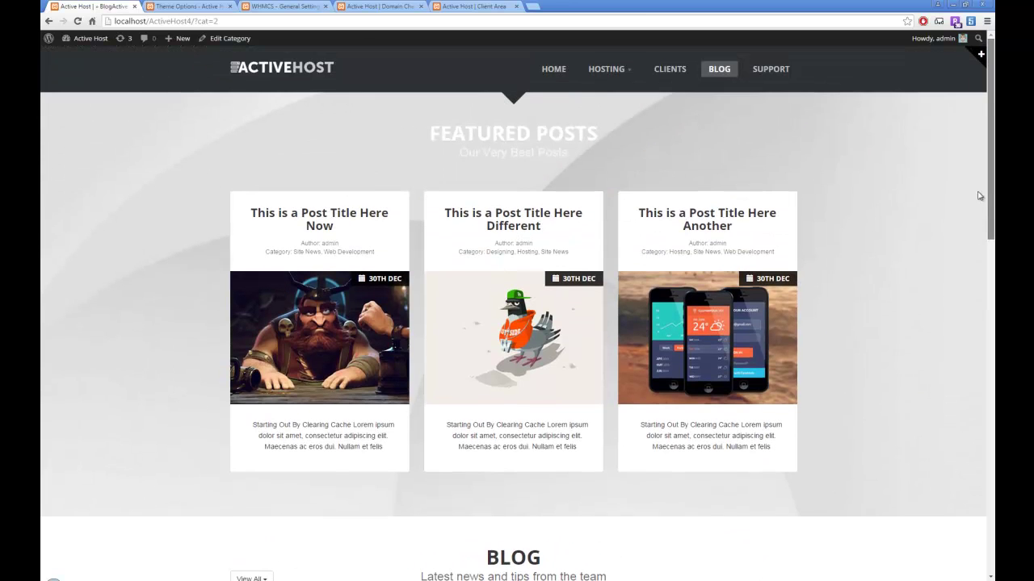
# - Visit the Support page and the homepage, and examine the homepage's sections down to Key Features in Page Builder
pyautogui.click(771, 70)
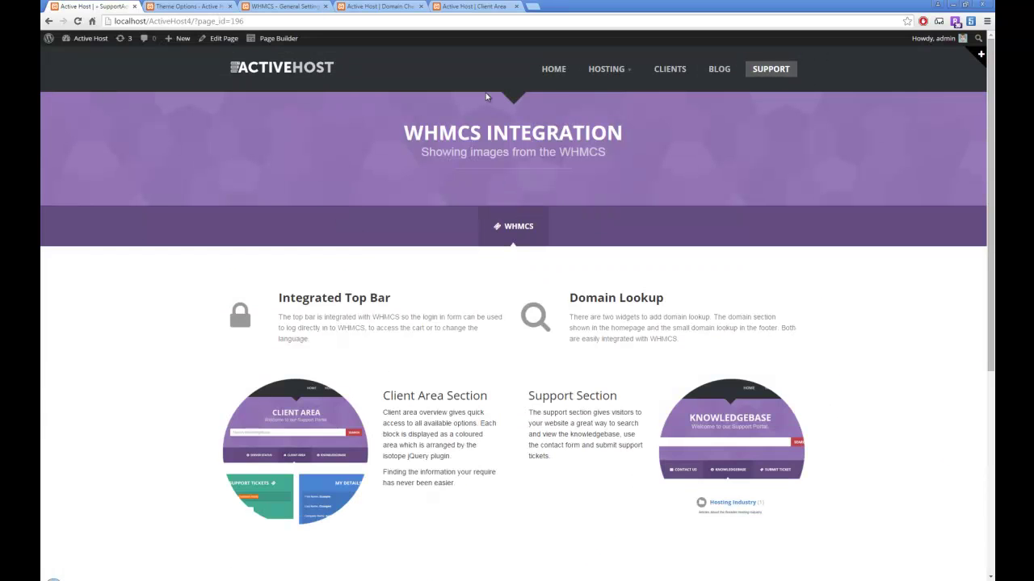
pyautogui.click(545, 72)
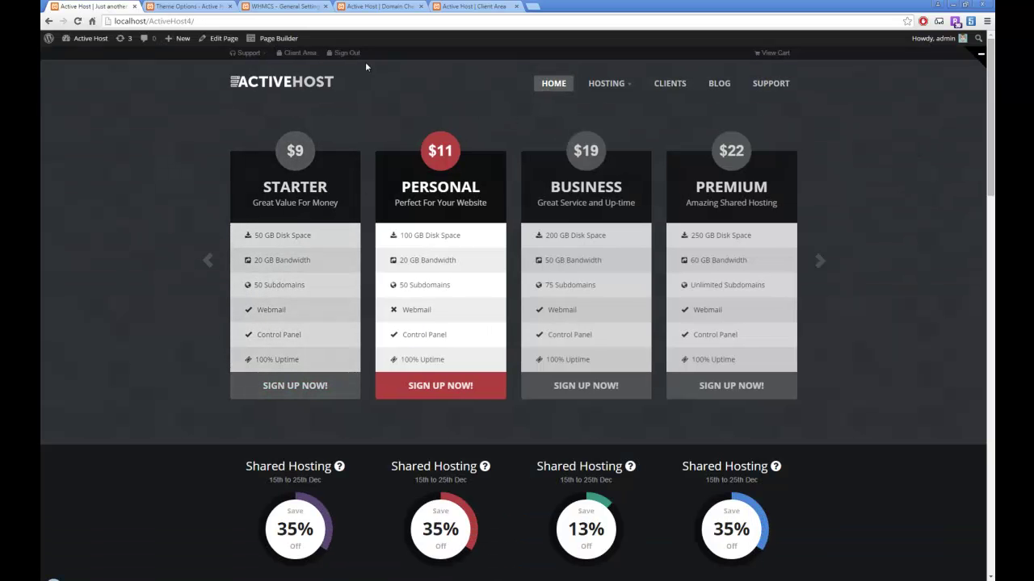
pyautogui.click(274, 39)
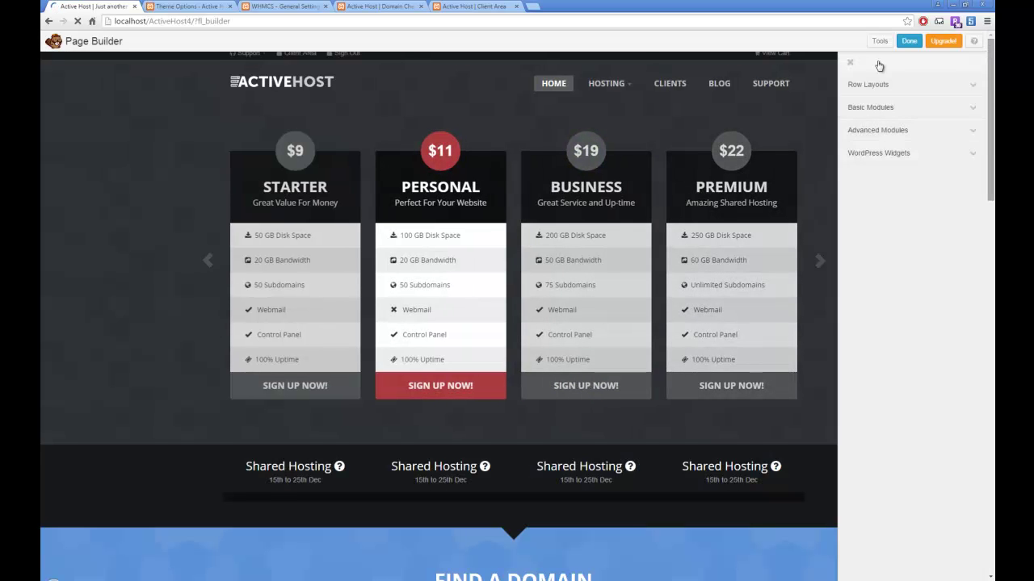
pyautogui.click(850, 62)
pyautogui.scroll(-6, 517, 315)
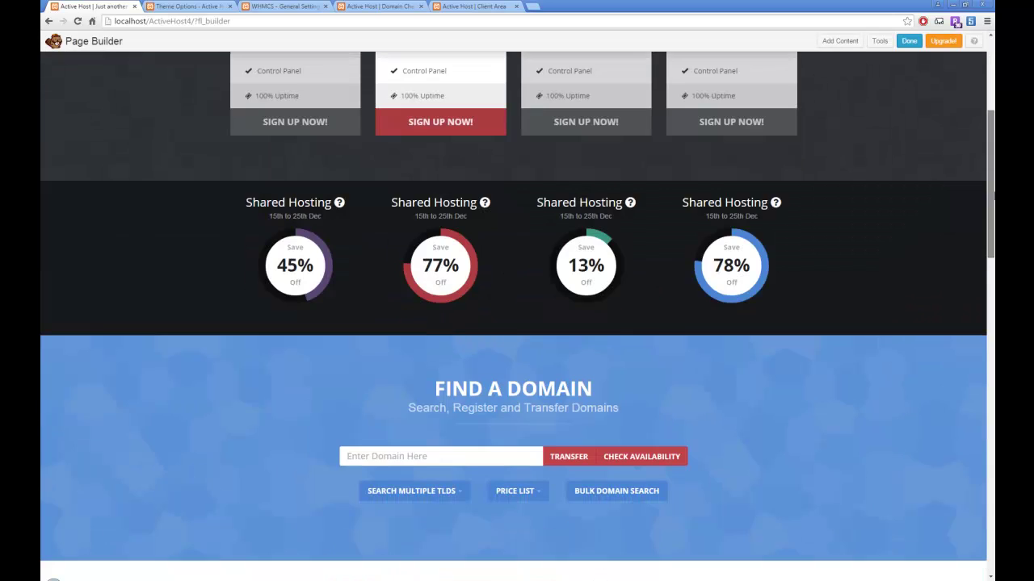
pyautogui.scroll(-2, 764, 163)
pyautogui.scroll(1, 764, 163)
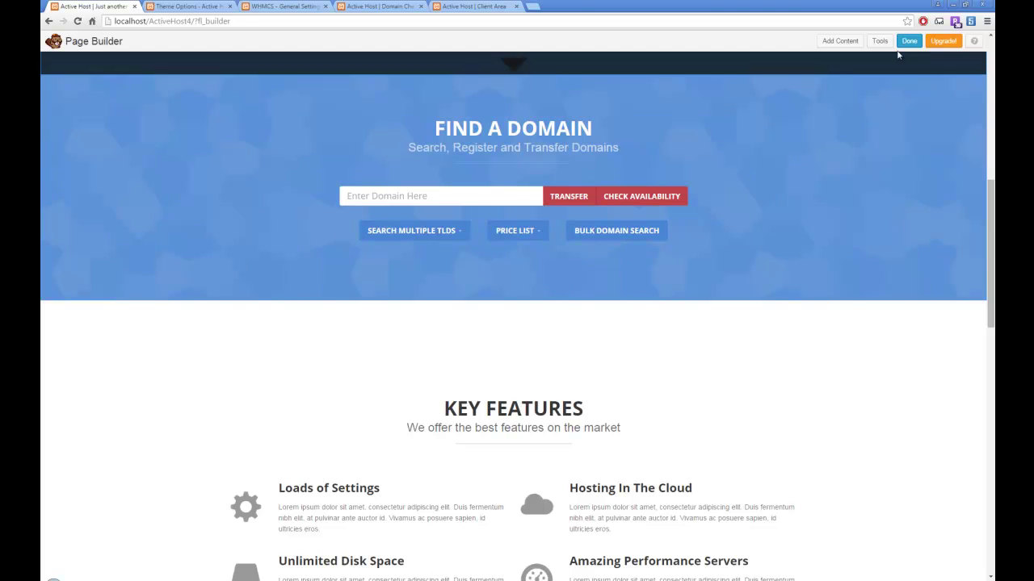
# - Examine the WordPress widgets available as homepage content in Page Builder, and close the list without adding any
pyautogui.click(841, 41)
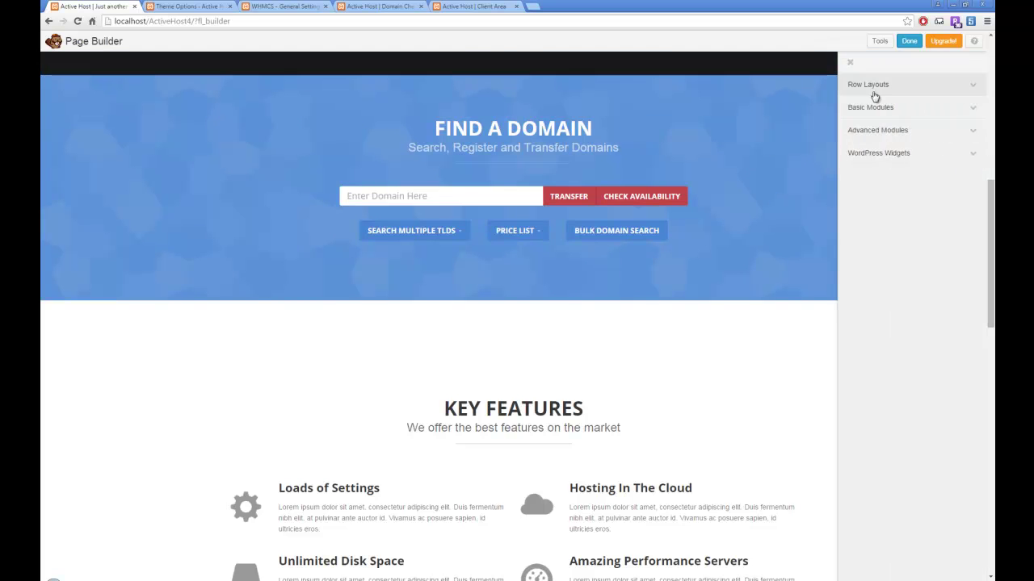
pyautogui.click(888, 152)
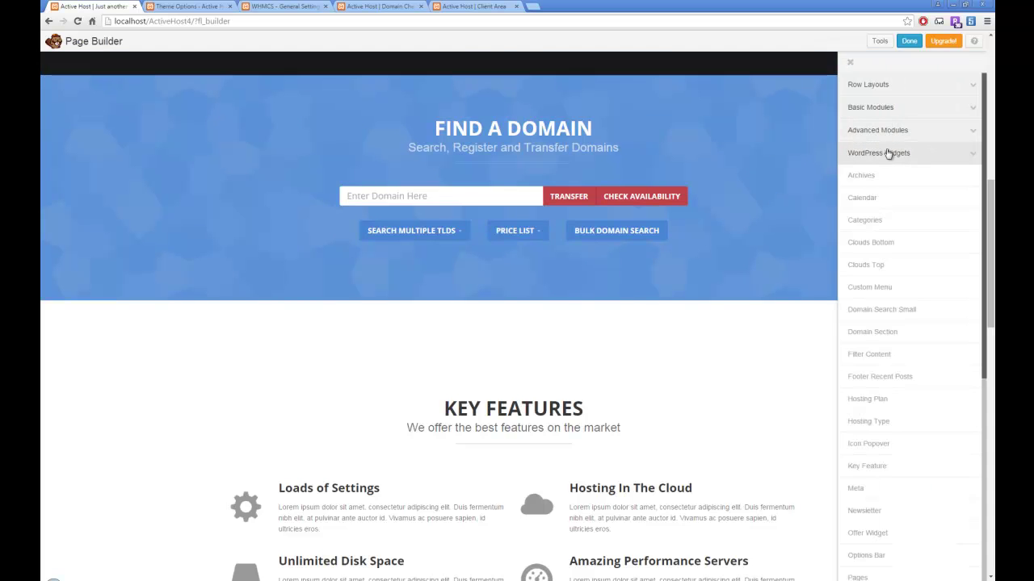
pyautogui.scroll(-1, 991, 218)
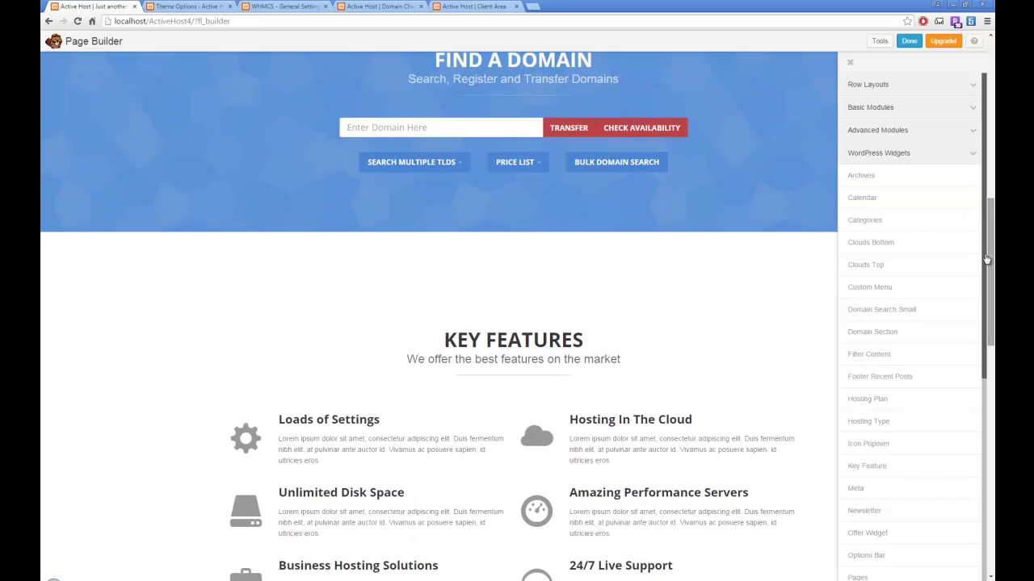
pyautogui.scroll(-3, 913, 307)
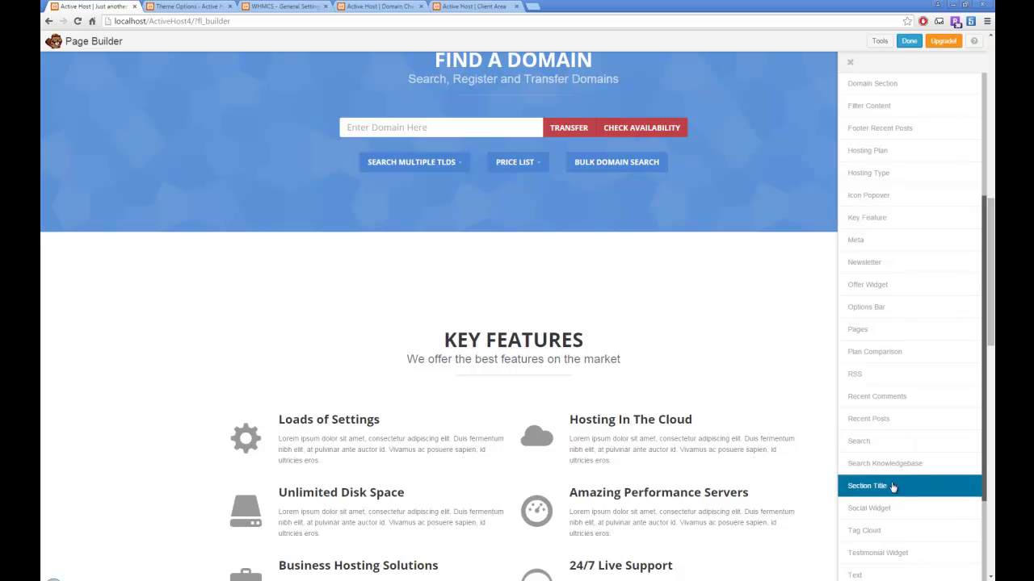
pyautogui.scroll(-1, 901, 338)
pyautogui.scroll(2, 553, 287)
pyautogui.scroll(4, 553, 286)
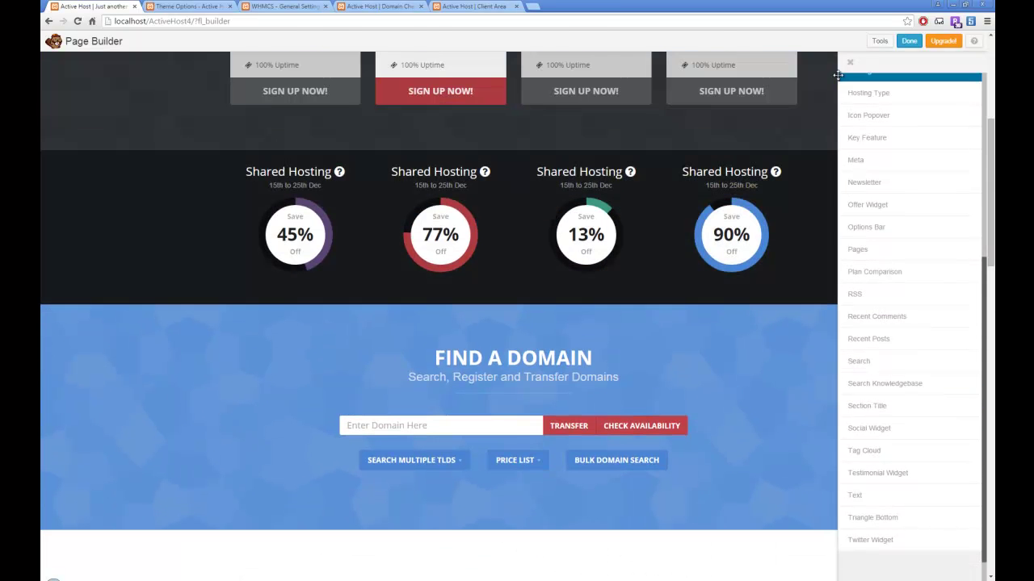
pyautogui.click(850, 62)
# - Return to the Theme Options admin page and look over the management options for Plans
pyautogui.click(191, 6)
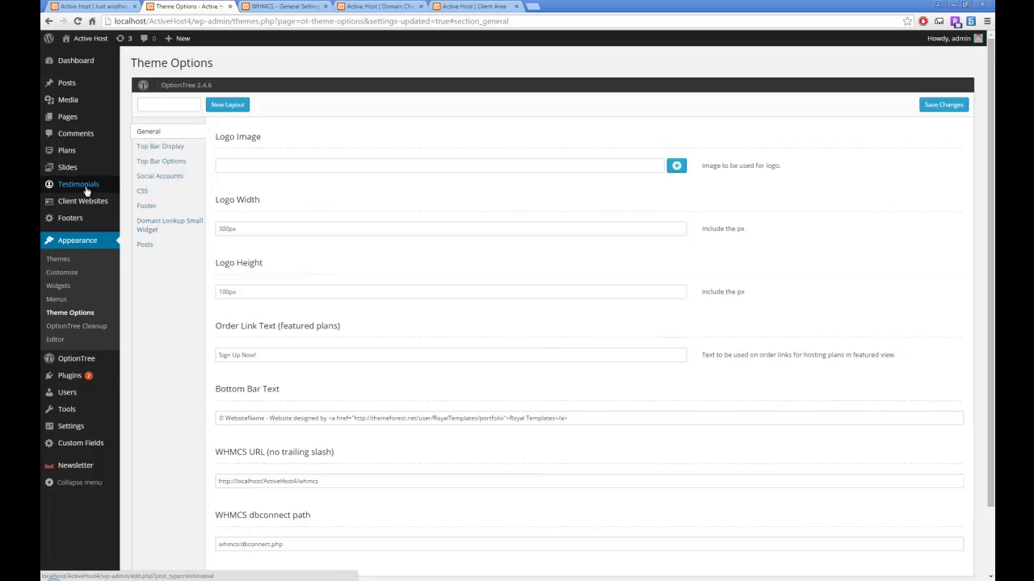
pyautogui.moveTo(78, 153)
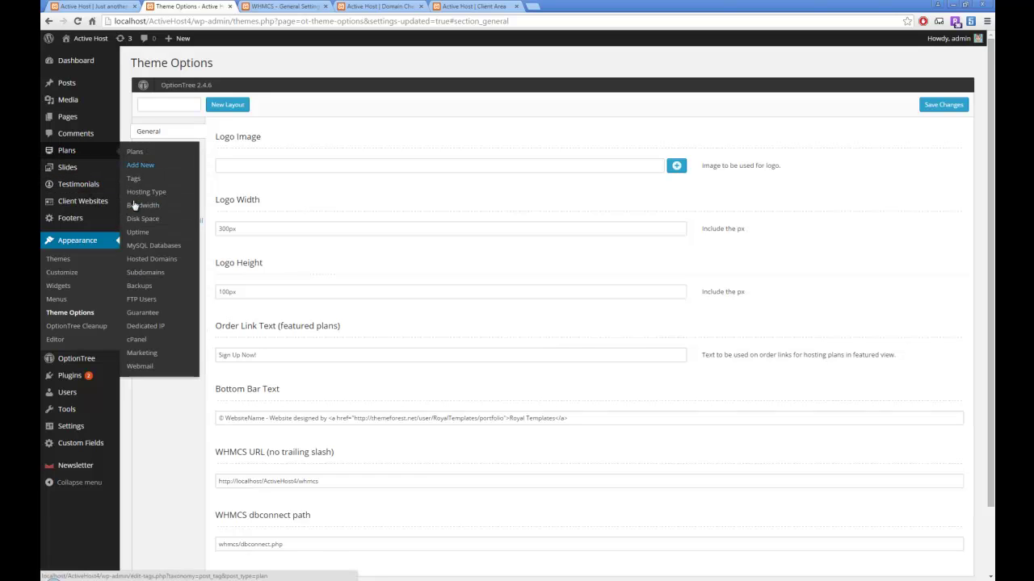